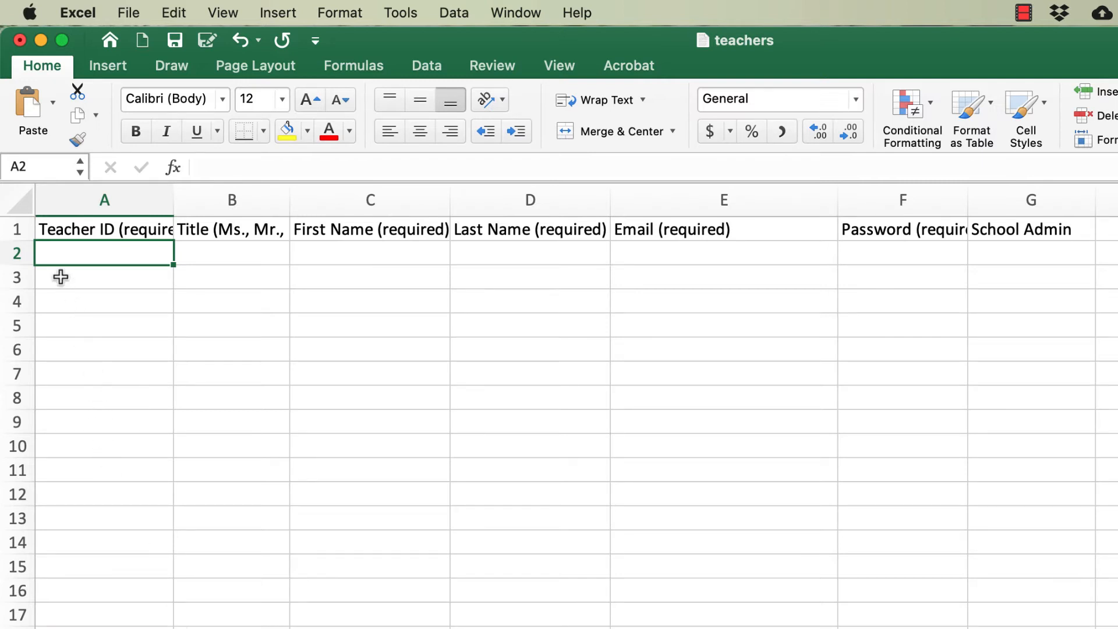
- Enter the first teacher's ID in A2 and the title Dr. in B2, below the header row
click(21, 231)
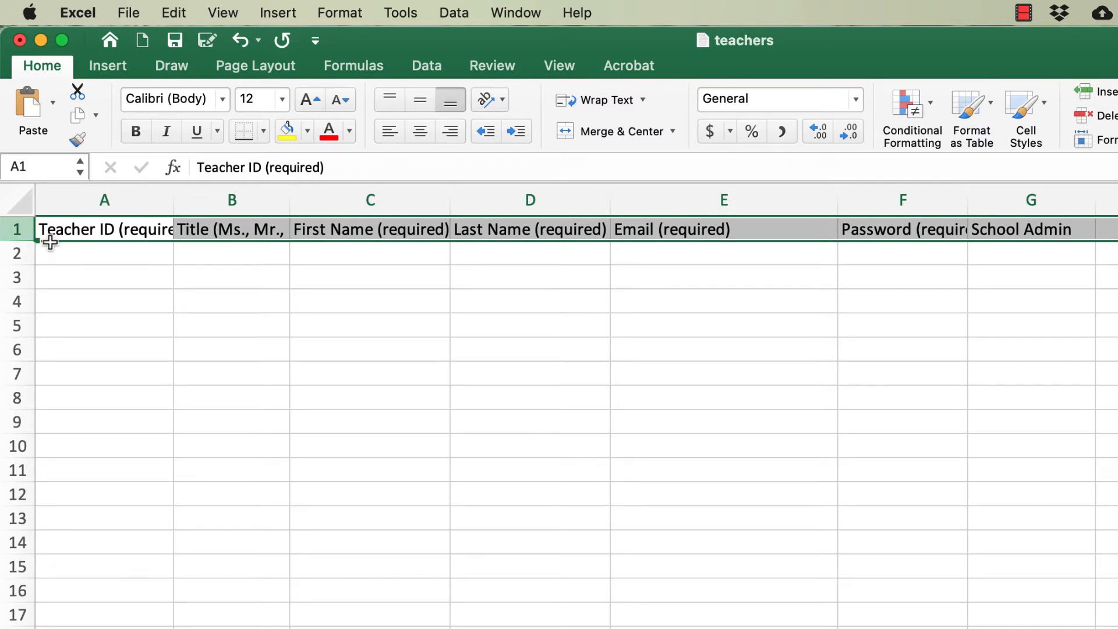
click(69, 254)
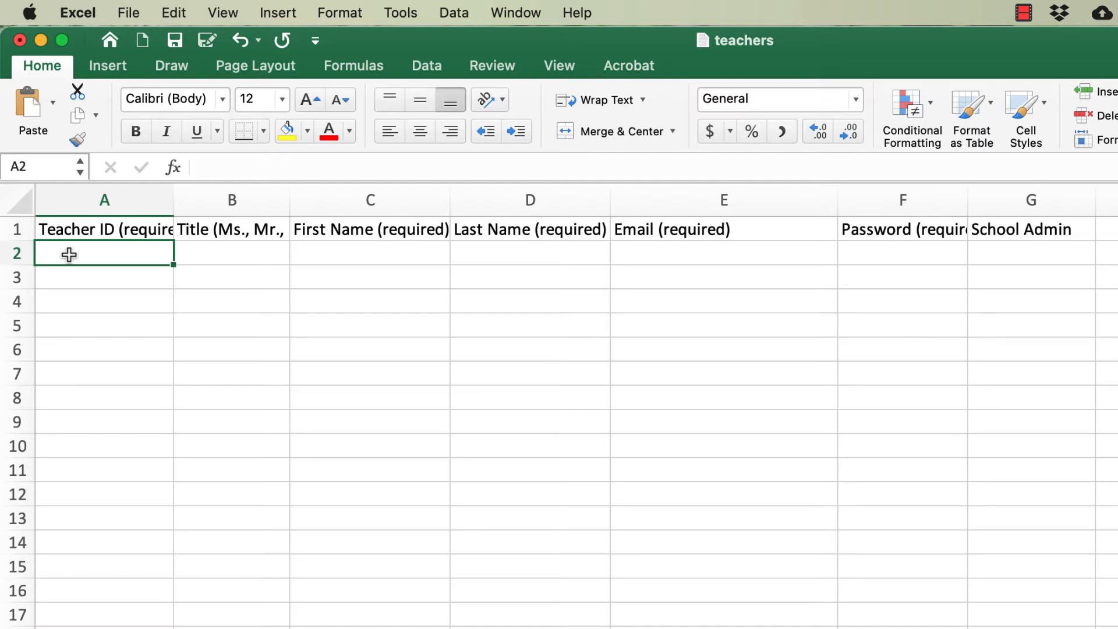
text(10123)
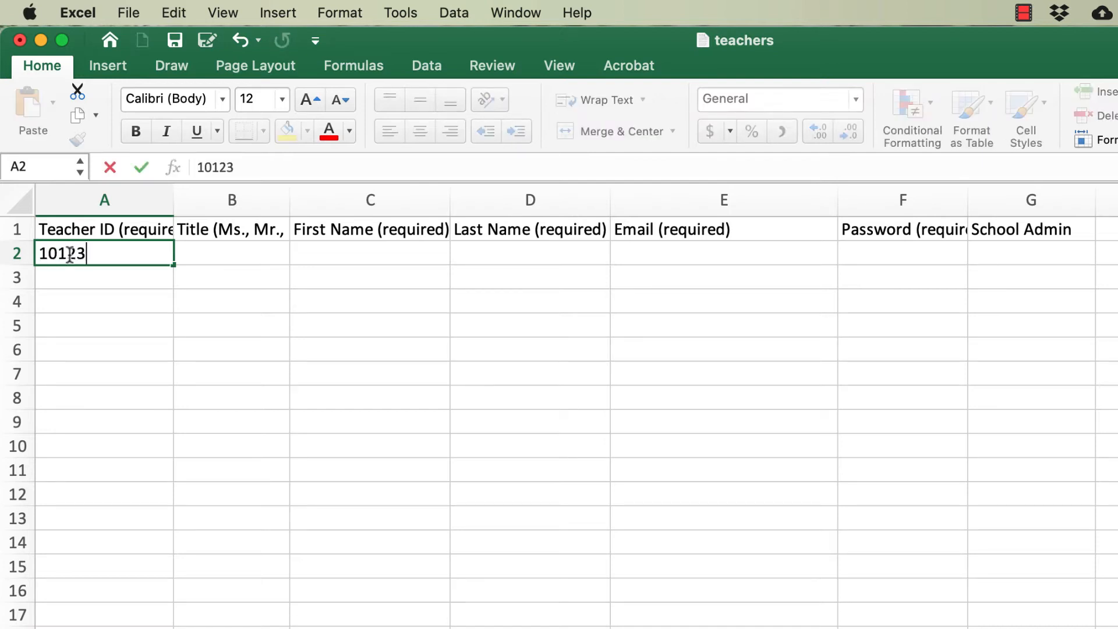
key(Tab)
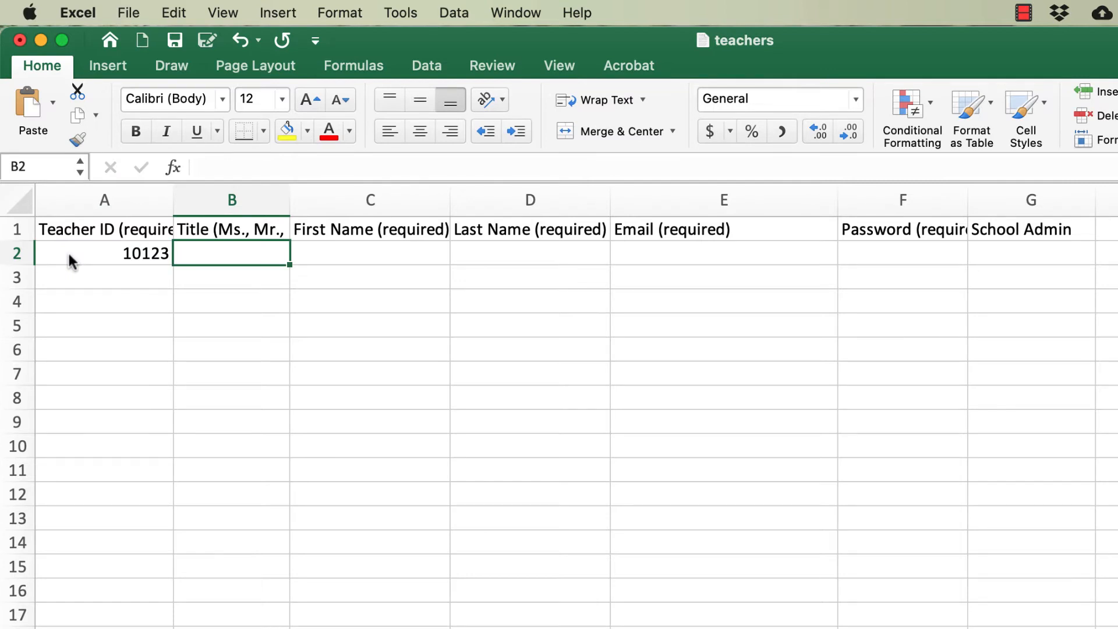
text(Dr.)
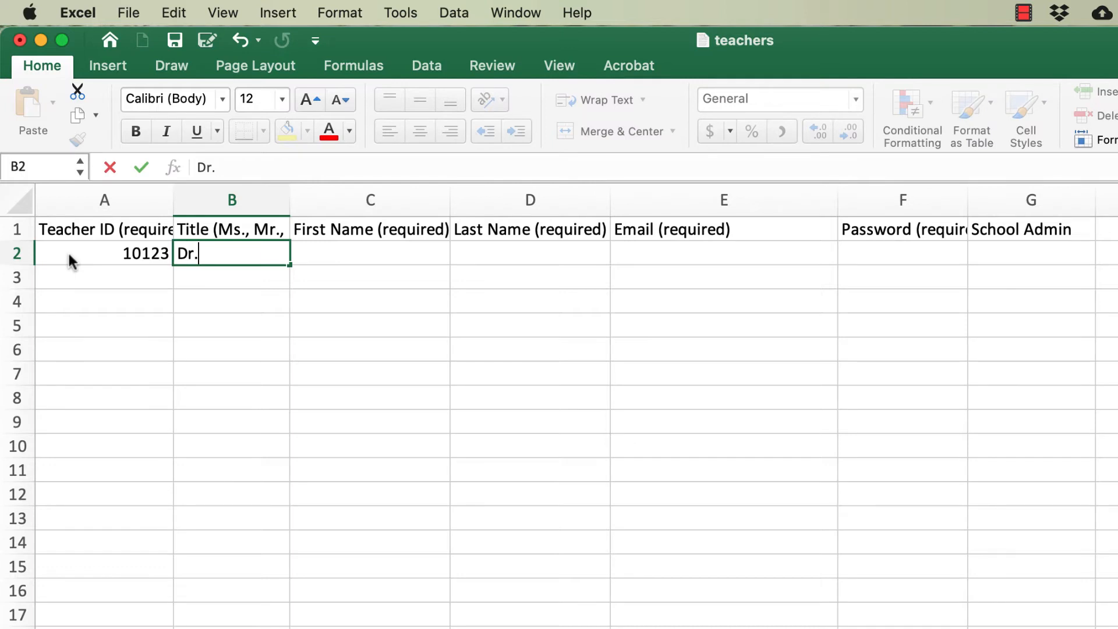
key(Tab)
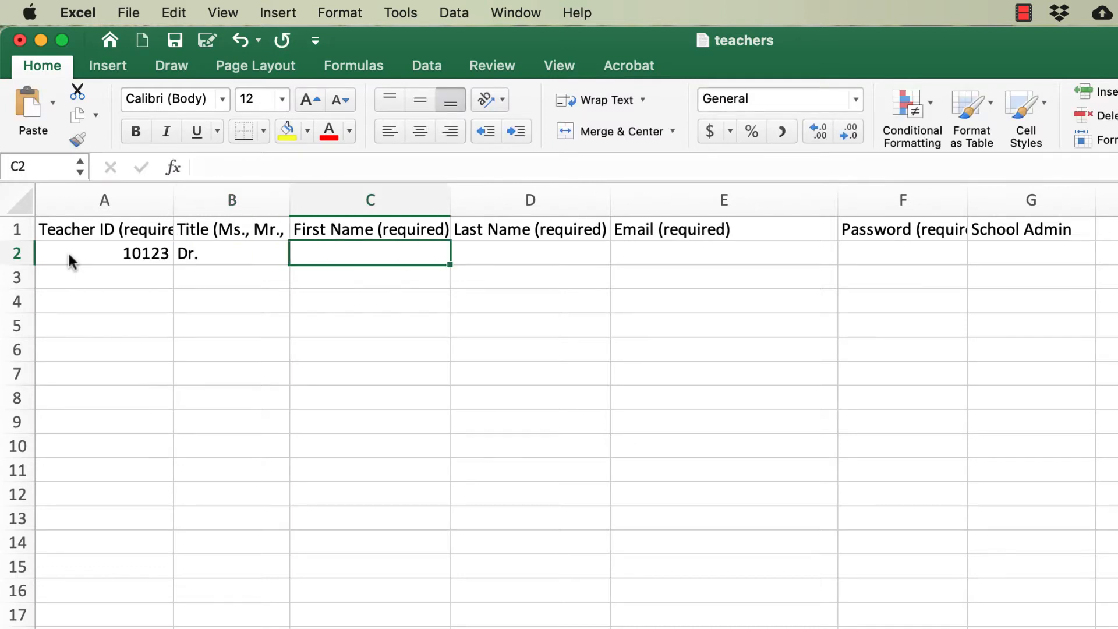
- Enter the teacher's first name in C2 and last name in D2
text(Albus)
key(Tab)
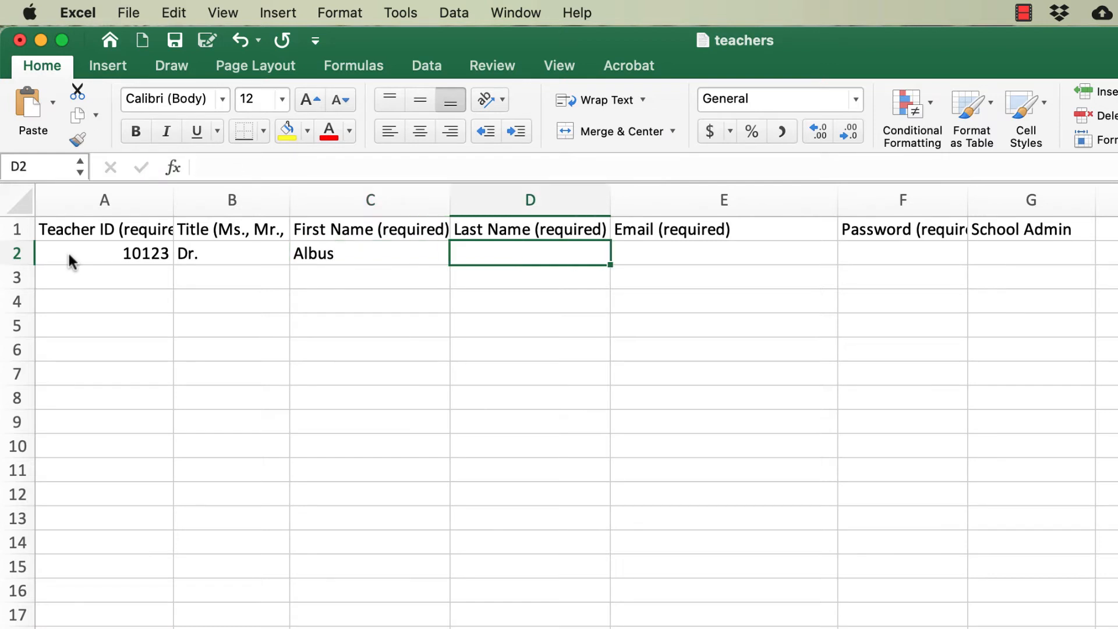
text(Dumbled)
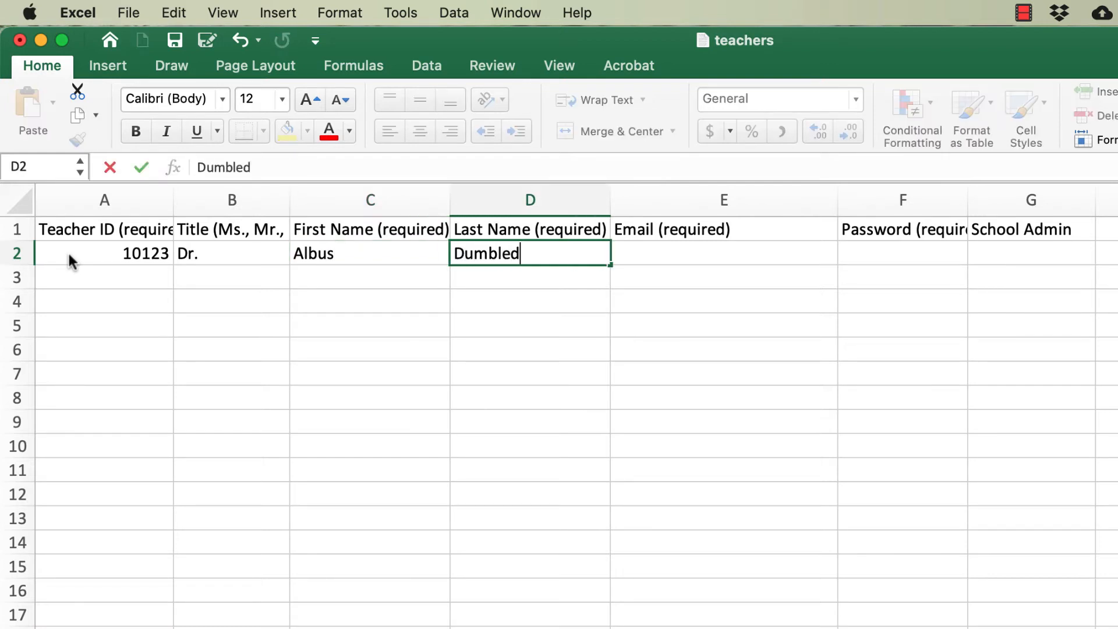
text(ore)
key(Tab)
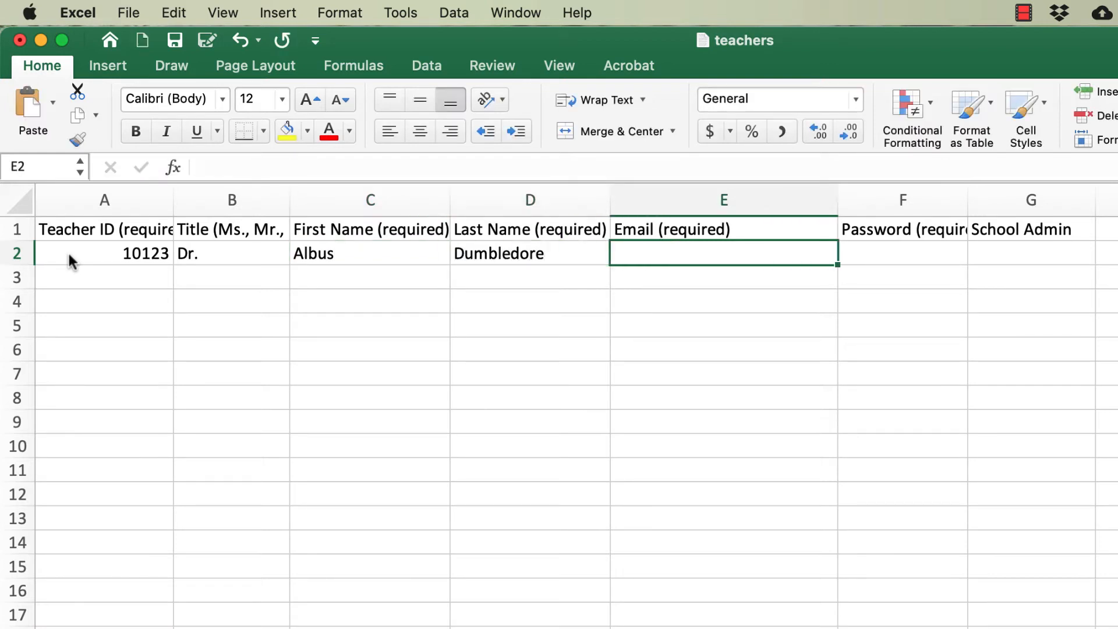
- Enter the teacher's e-mail address in E2
text(adu)
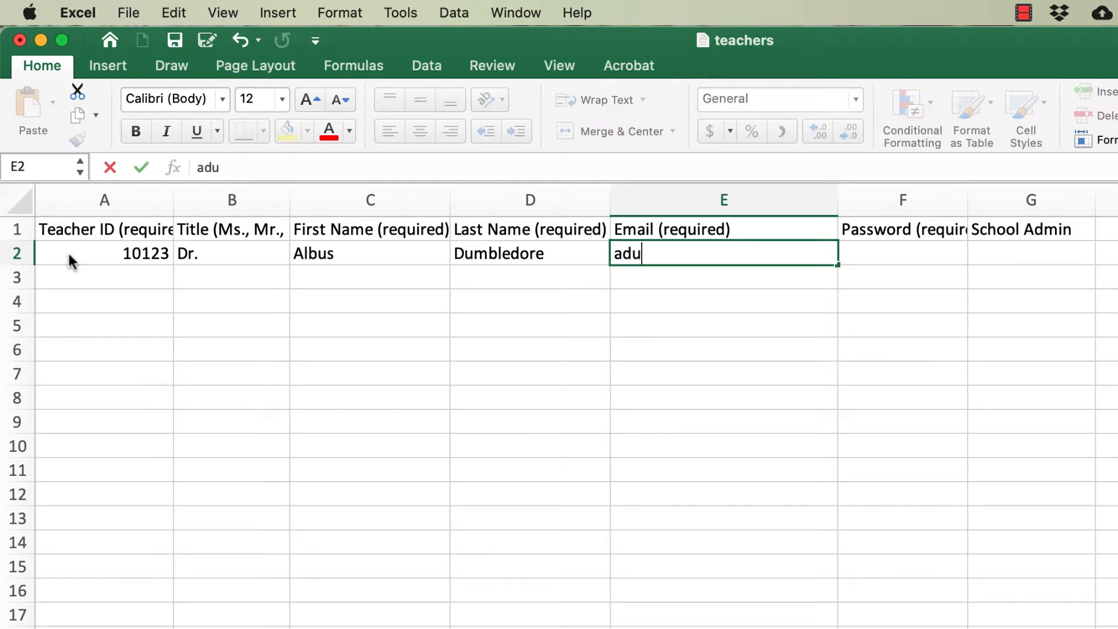
text(mbledore)
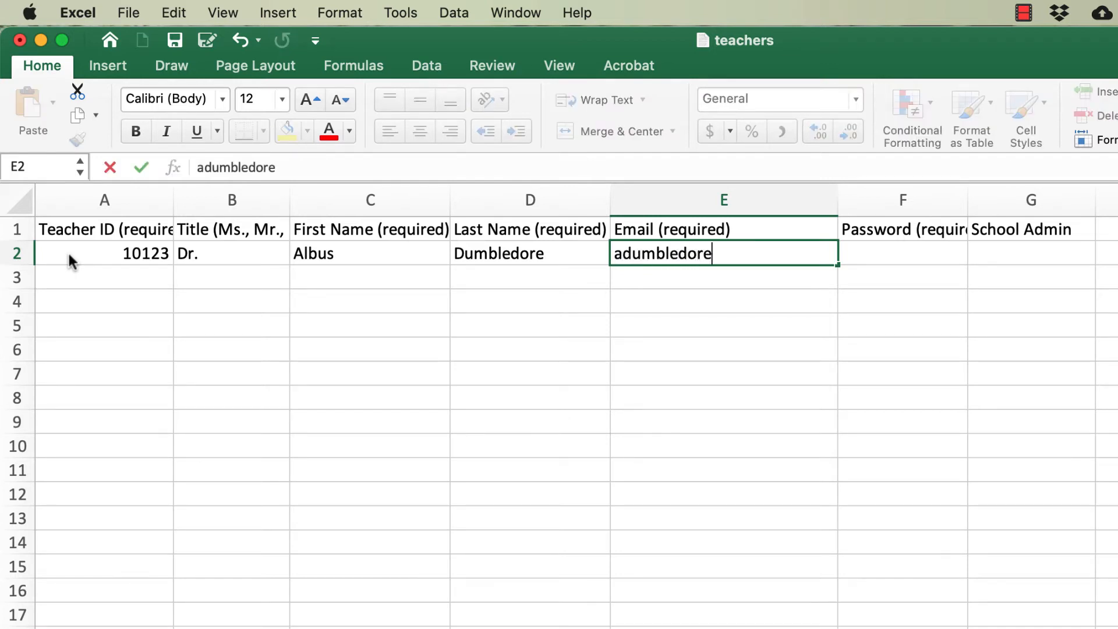
text(@hogwart)
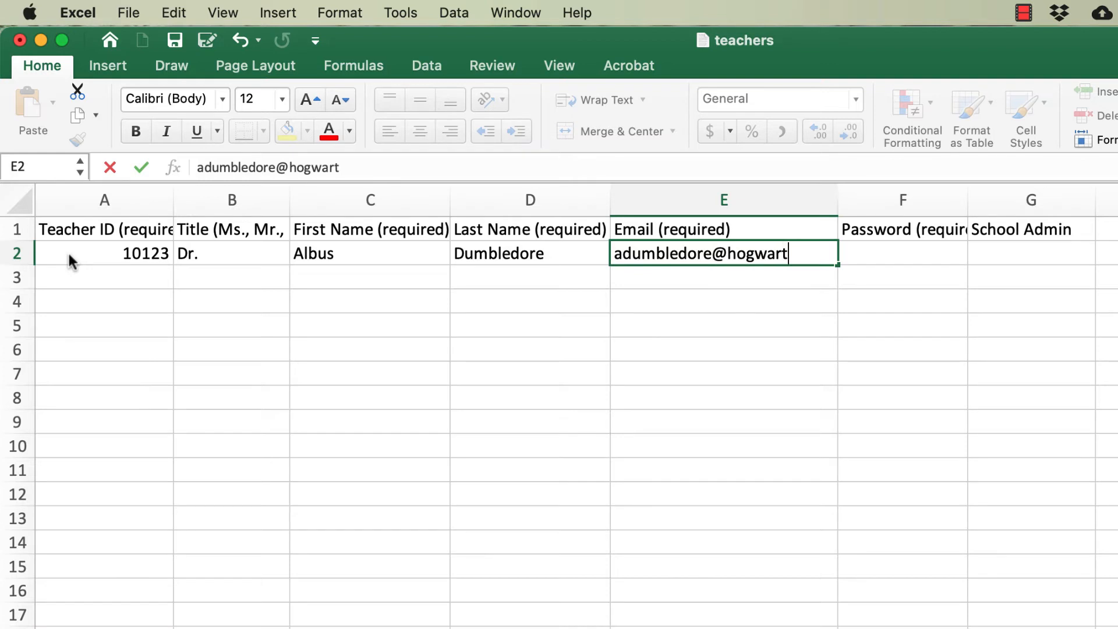
text(s.org)
key(Tab)
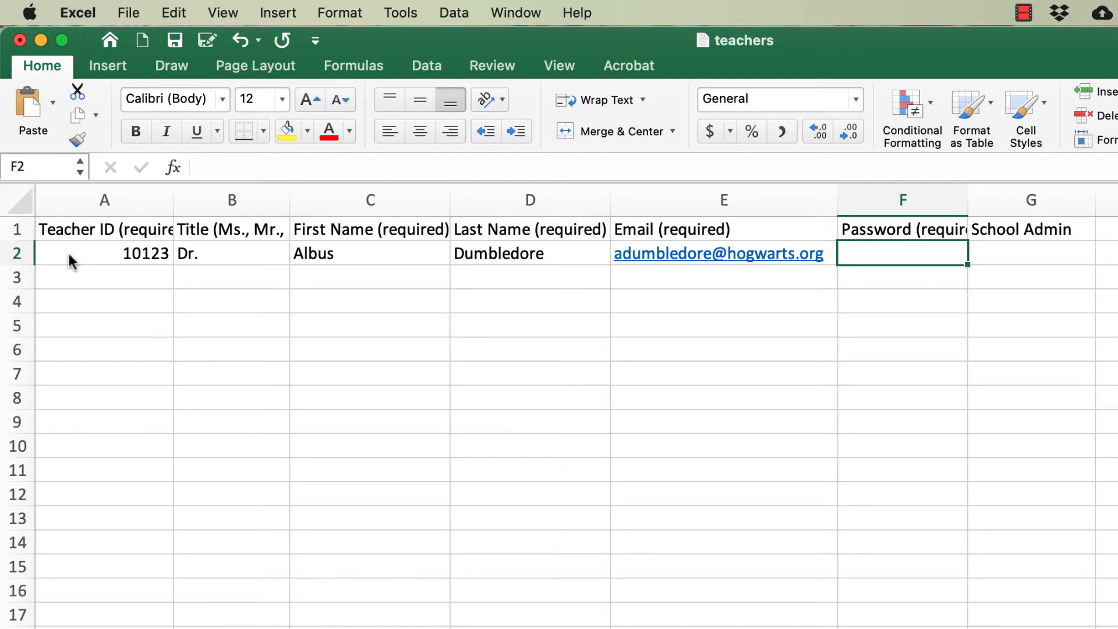
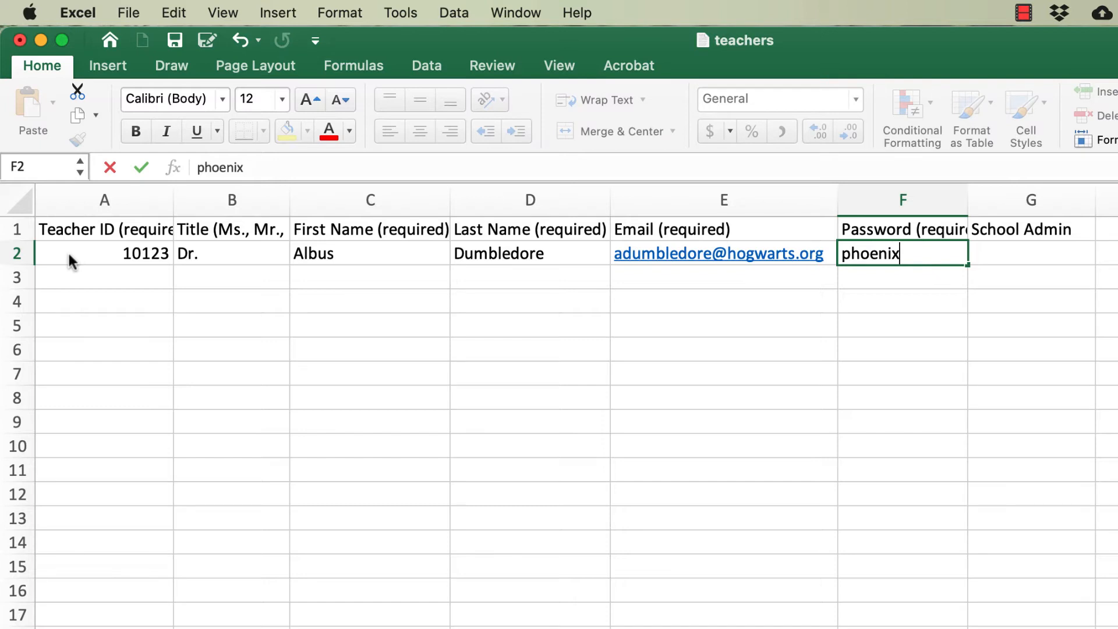
- Enter the teacher's password in F2 and set School Admin to yes in G2
key(Tab)
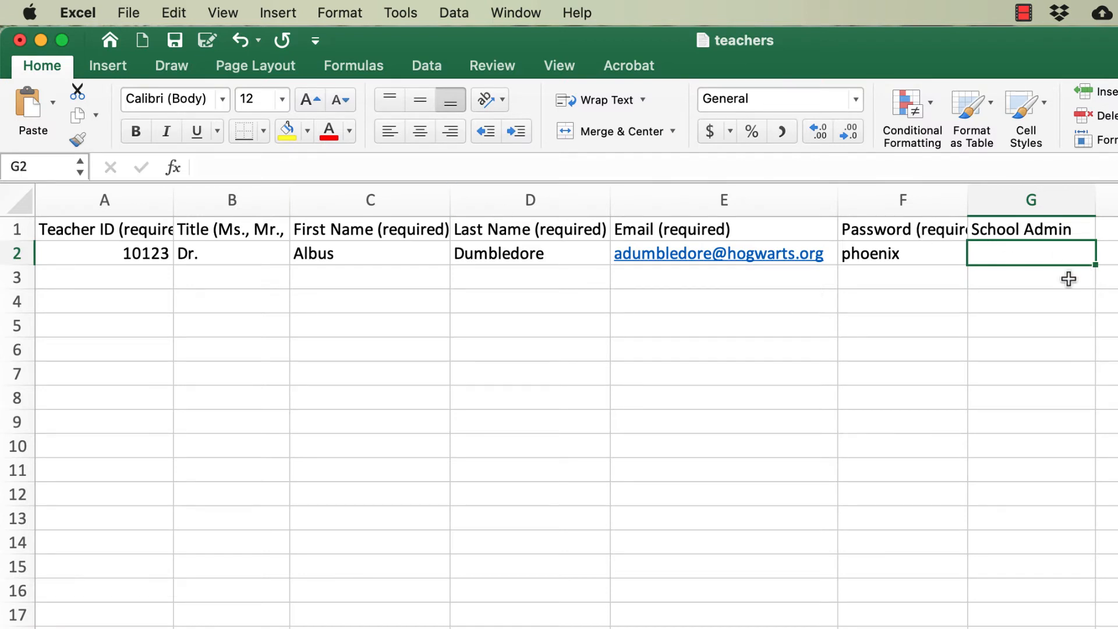
key(Return)
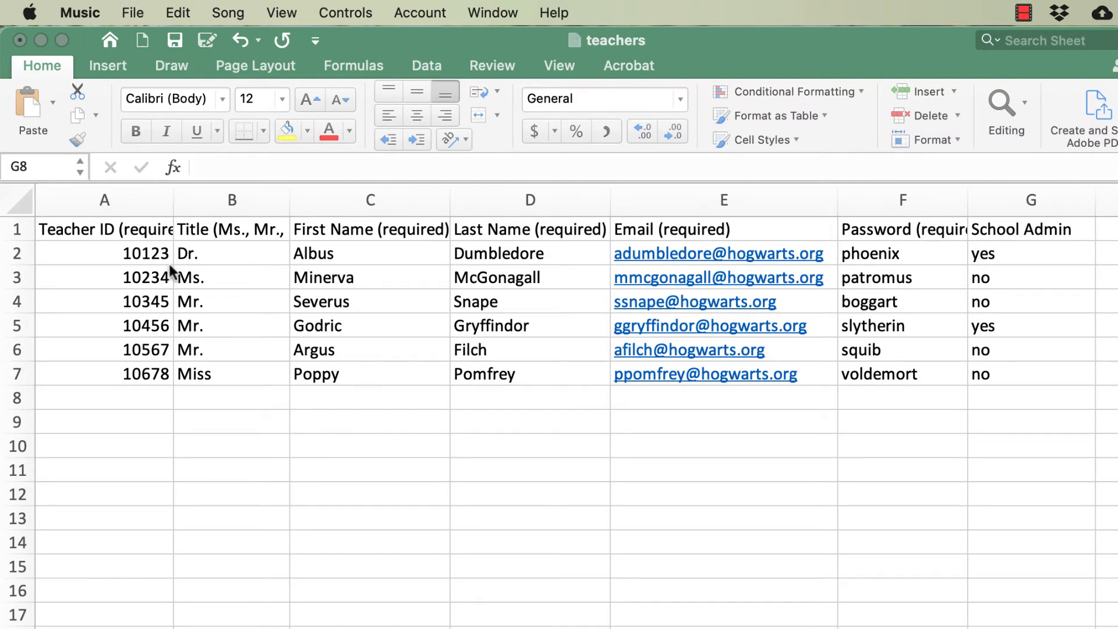
- Check the header cells from Teacher ID to School Admin and save the teachers file
click(148, 227)
click(148, 227)
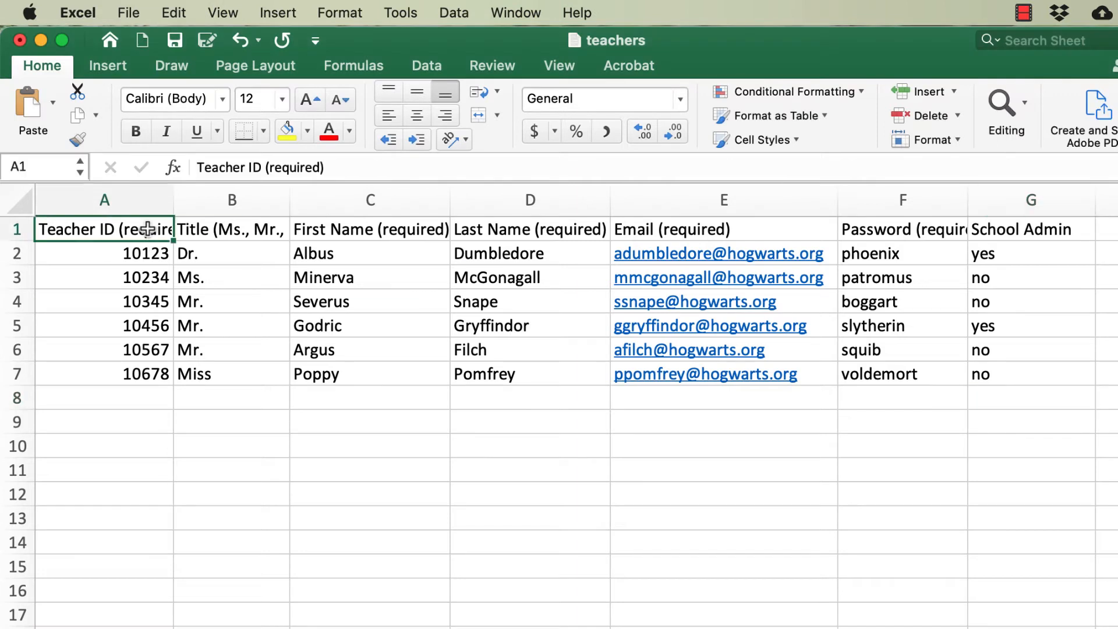
click(1022, 234)
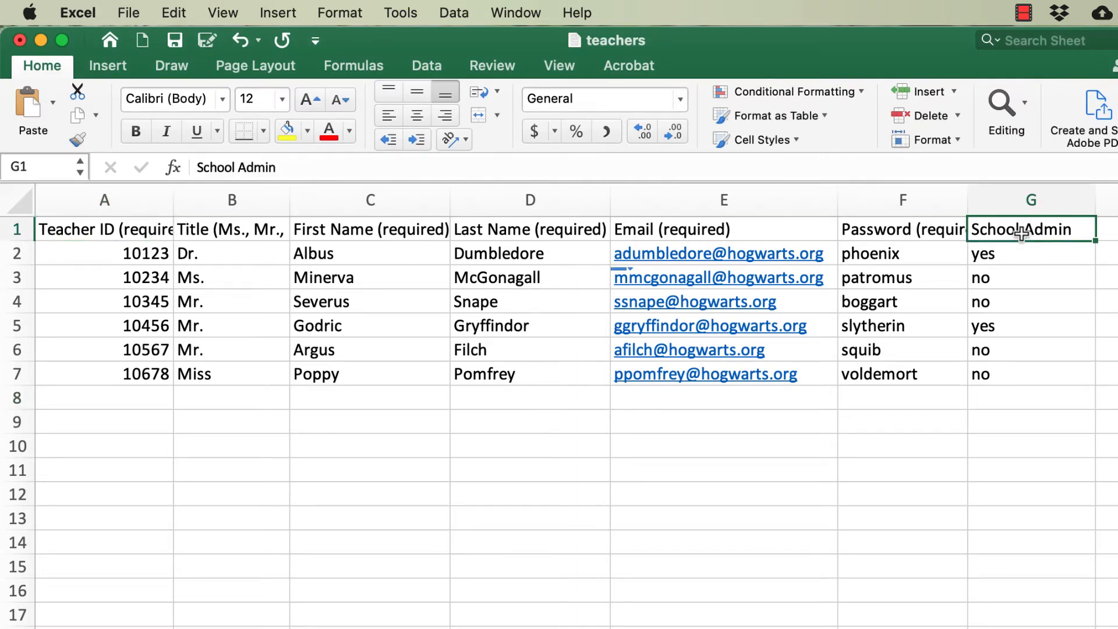
click(129, 12)
click(149, 185)
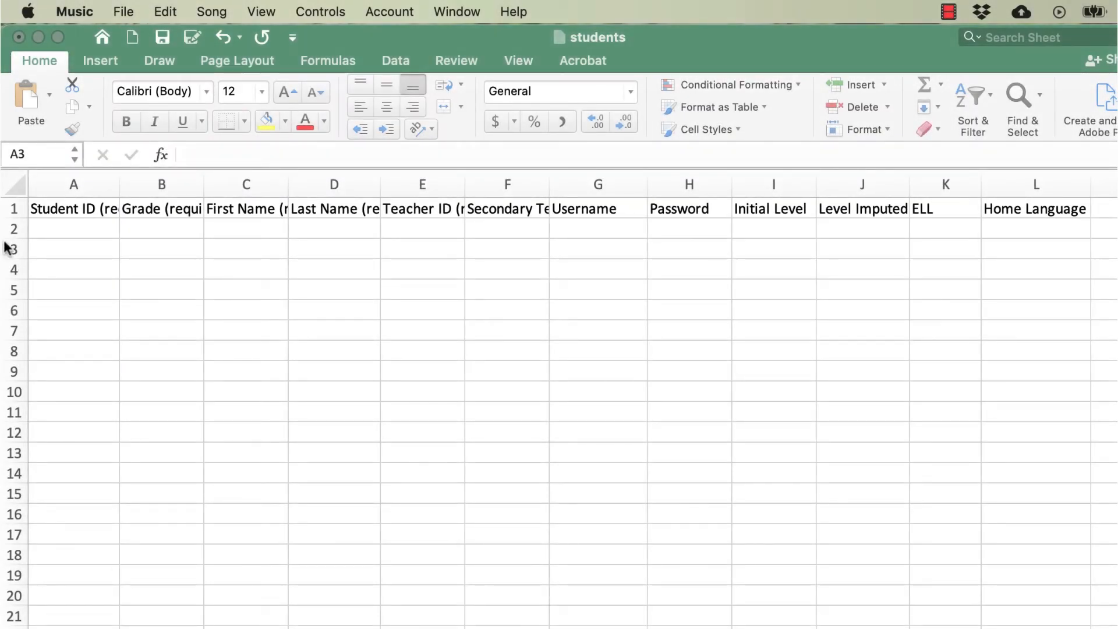
- In the students workbook, enter the first student's ID in A2 and grade 4 in B2, below the header row
click(15, 211)
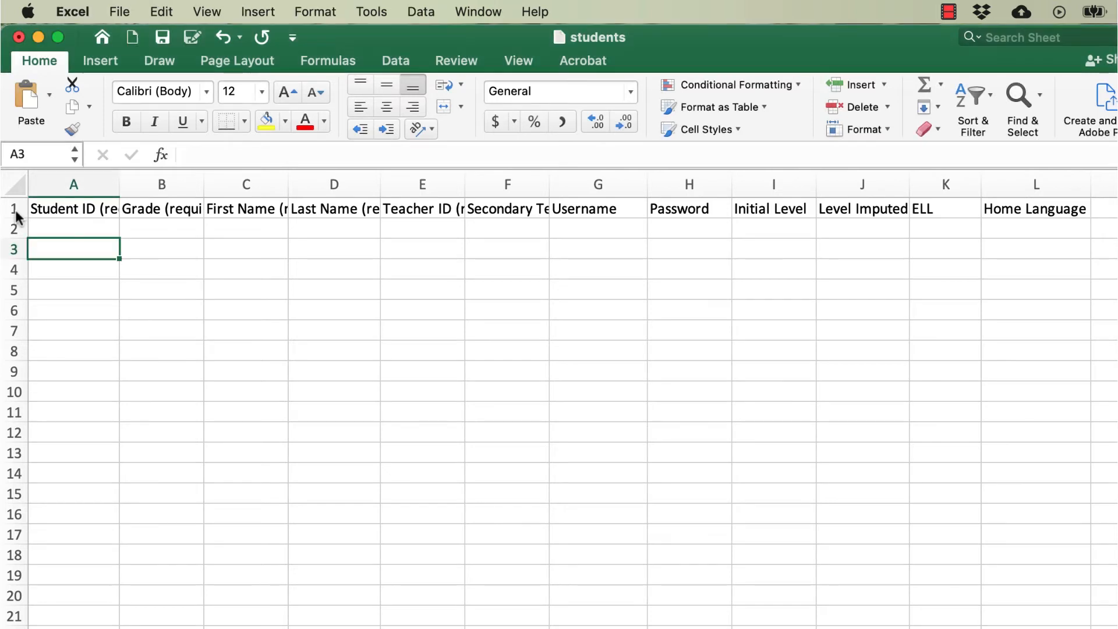
click(15, 211)
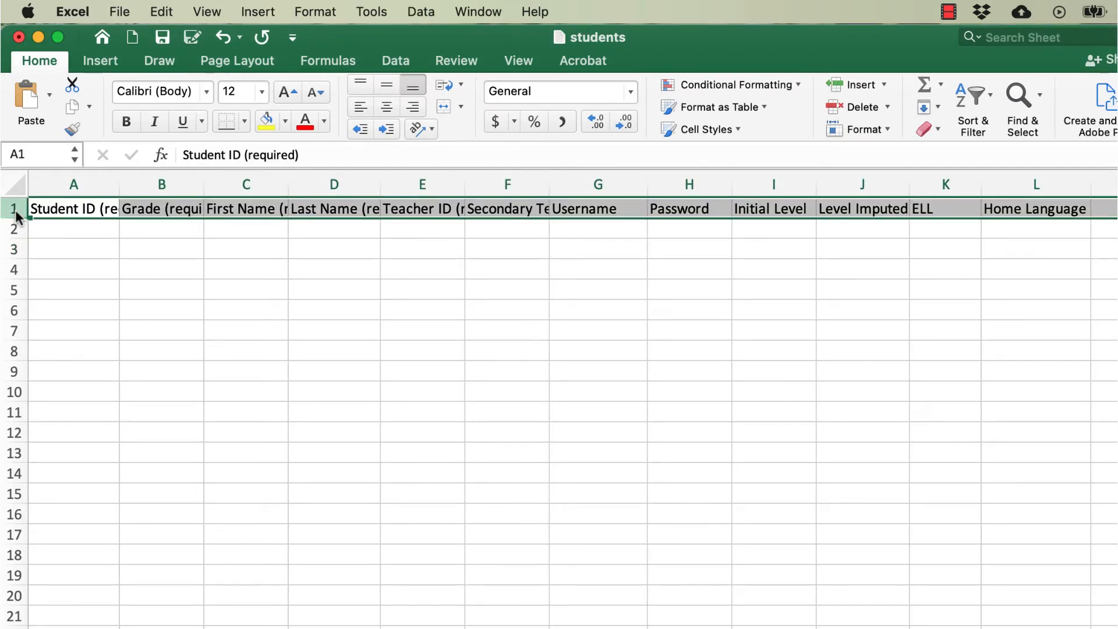
click(48, 231)
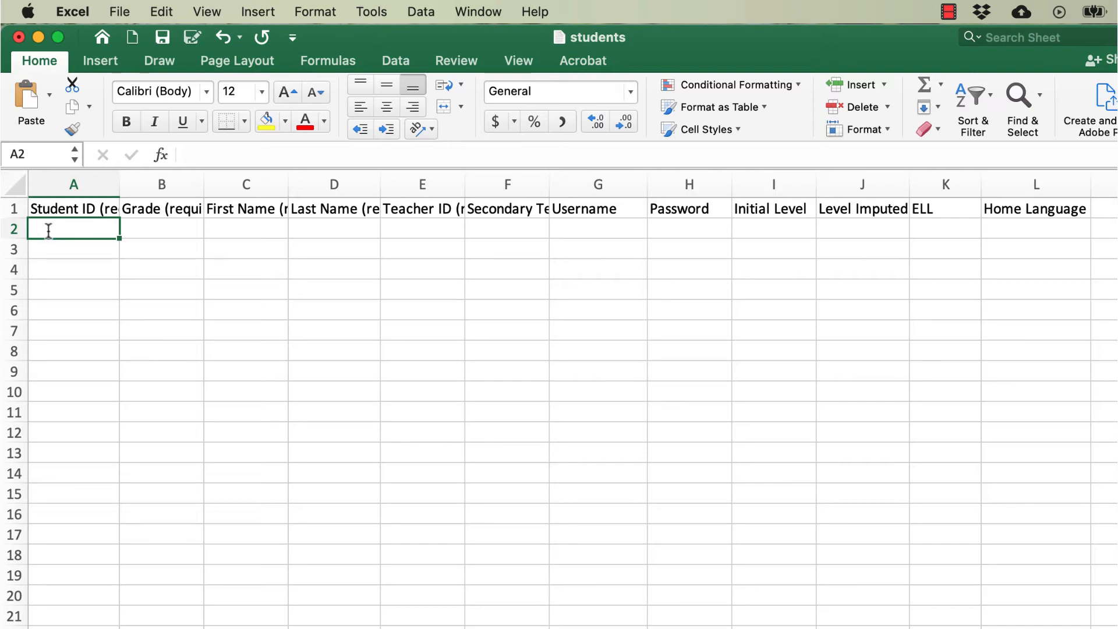
text(45678)
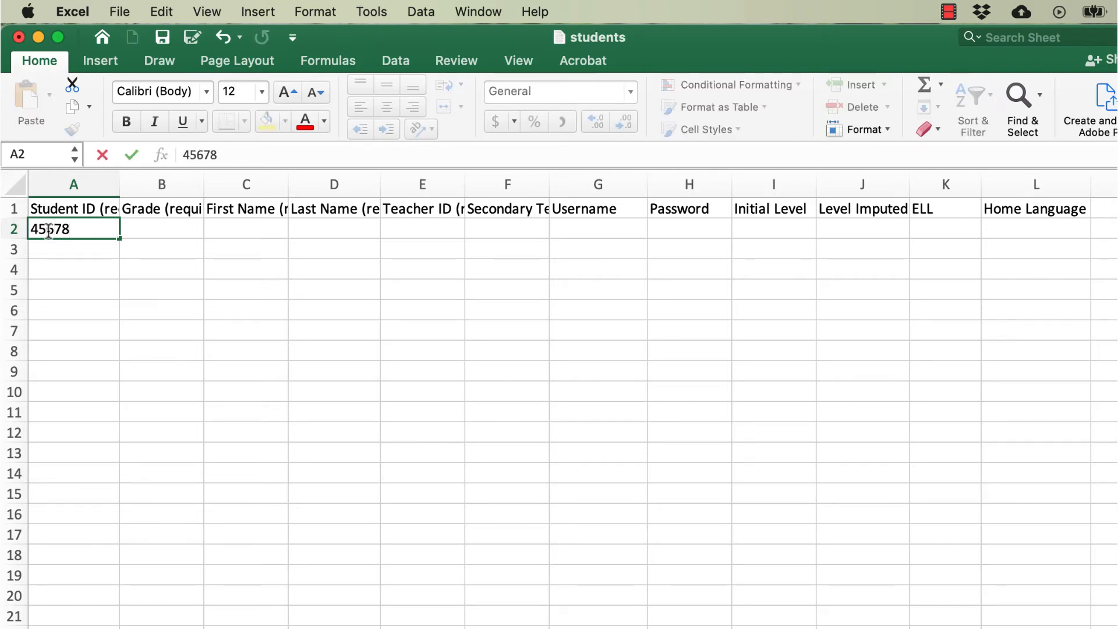
key(Tab)
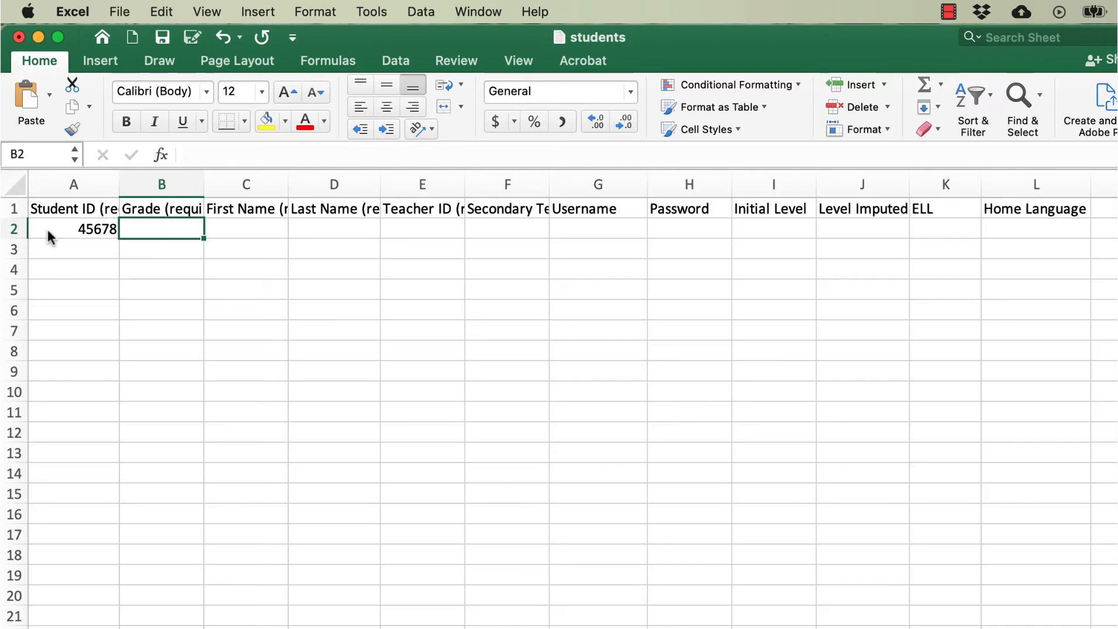
text(4)
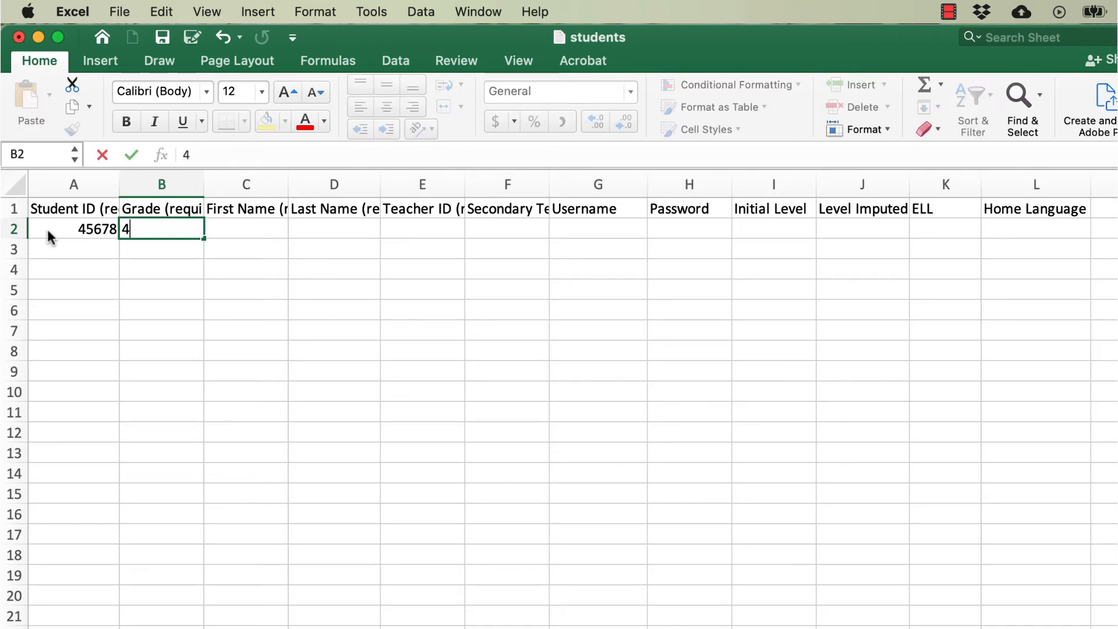
key(Tab)
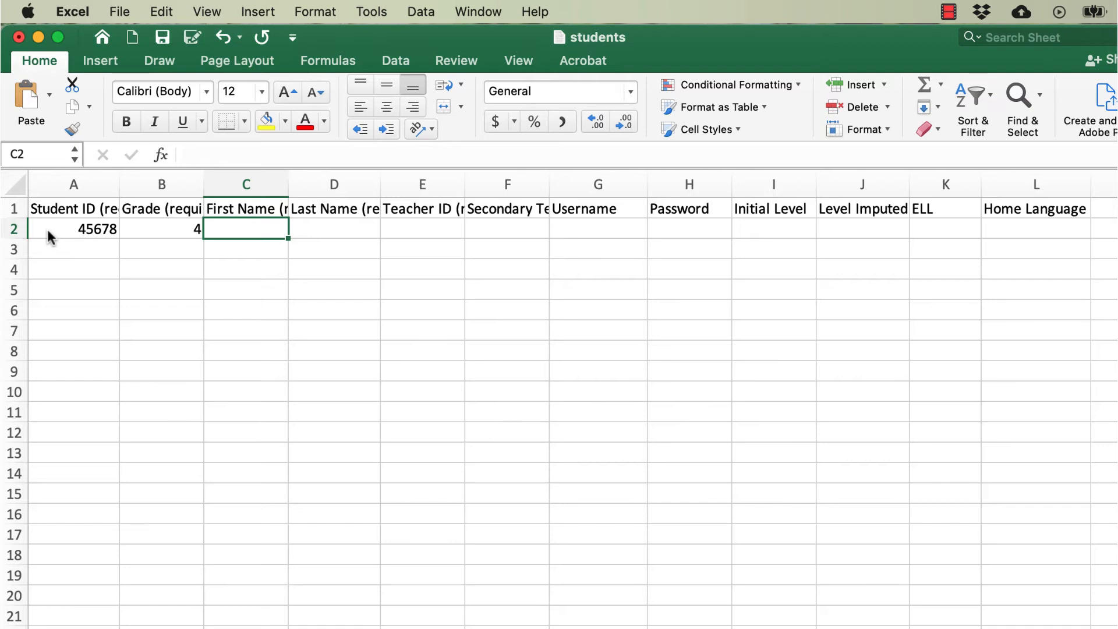
- Enter the student's first name in C2 and last name in D2
text(Seamus)
key(Tab)
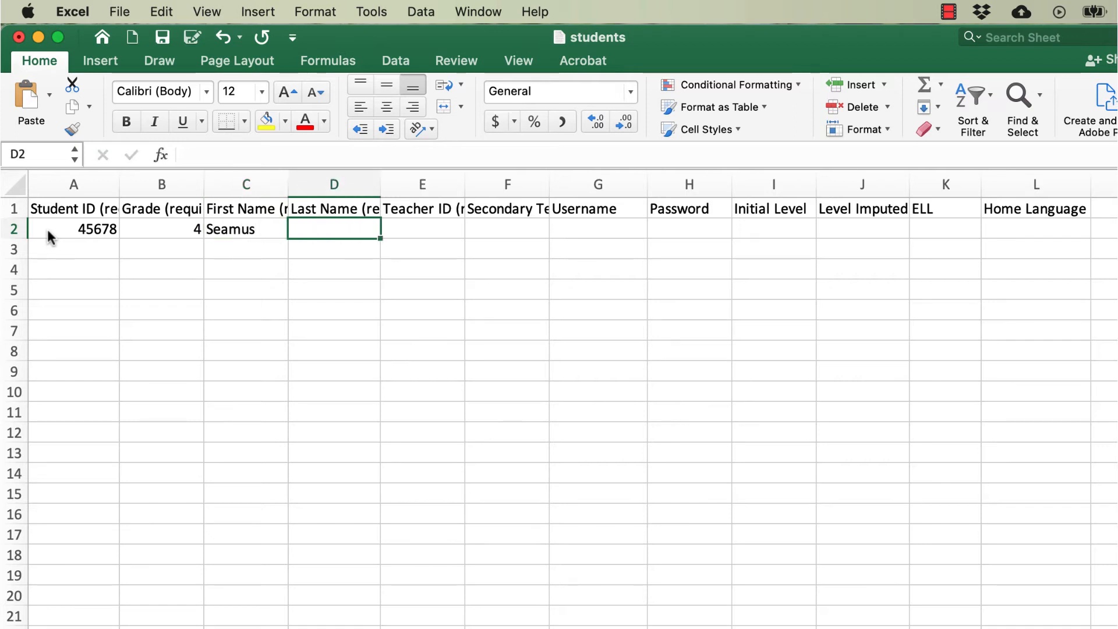
text(Finnigan)
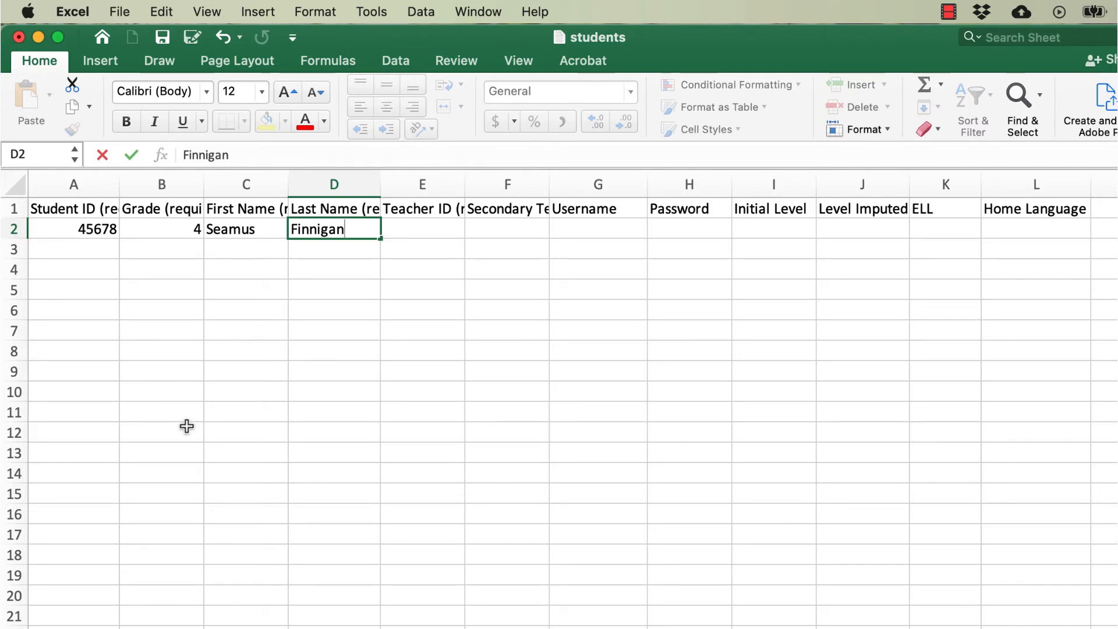
key(Tab)
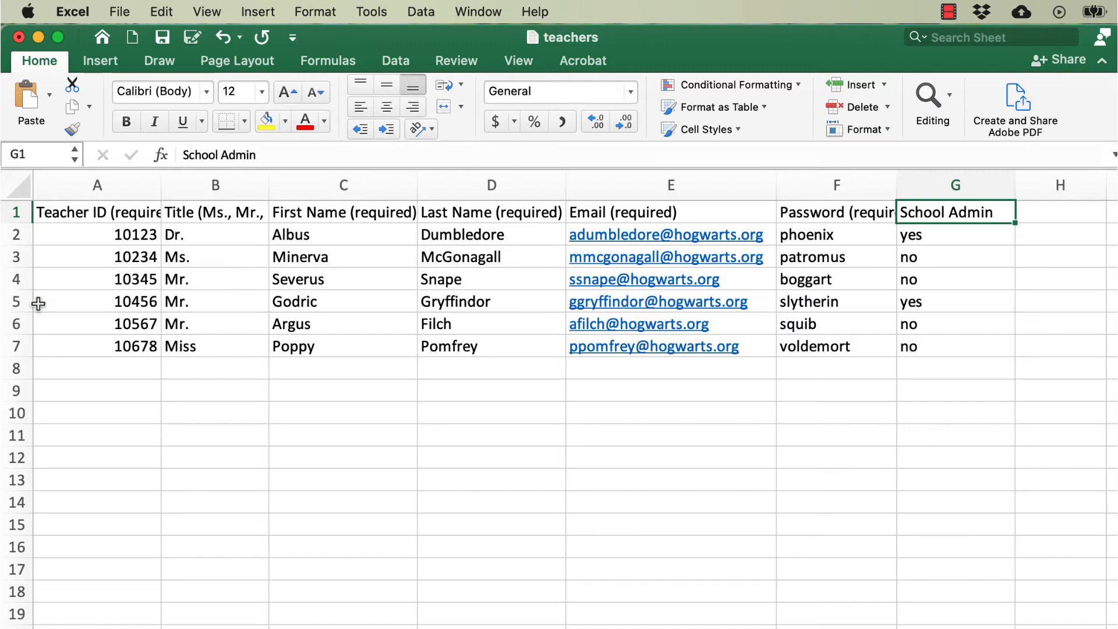
- Look up the row 5 teacher's ID in the teachers workbook and enter it as the student's Teacher ID in E2
click(88, 305)
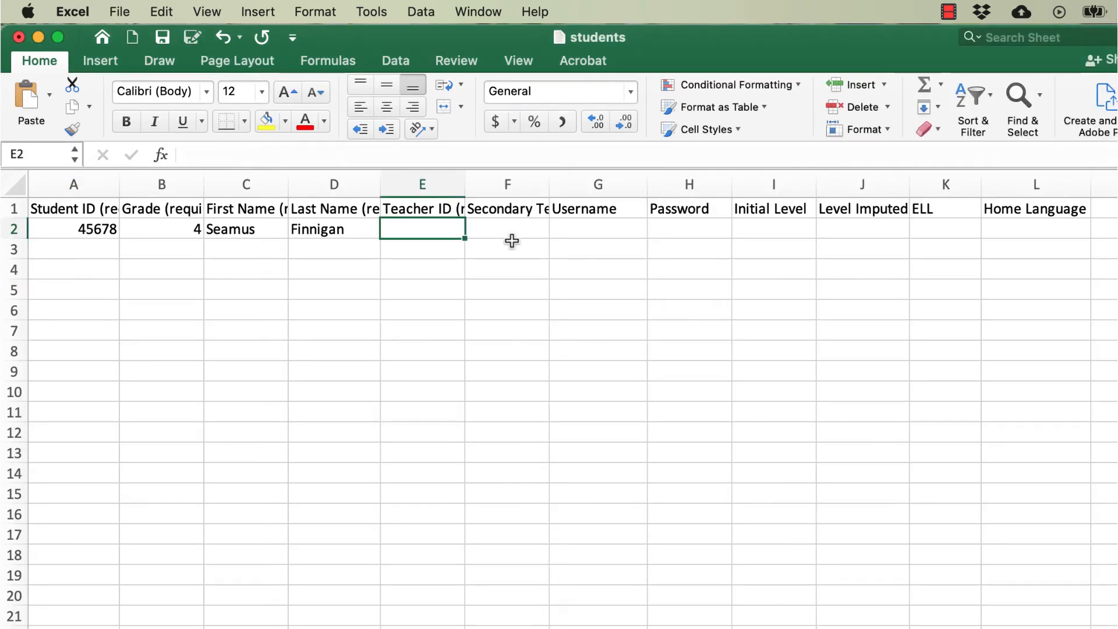
text(10456)
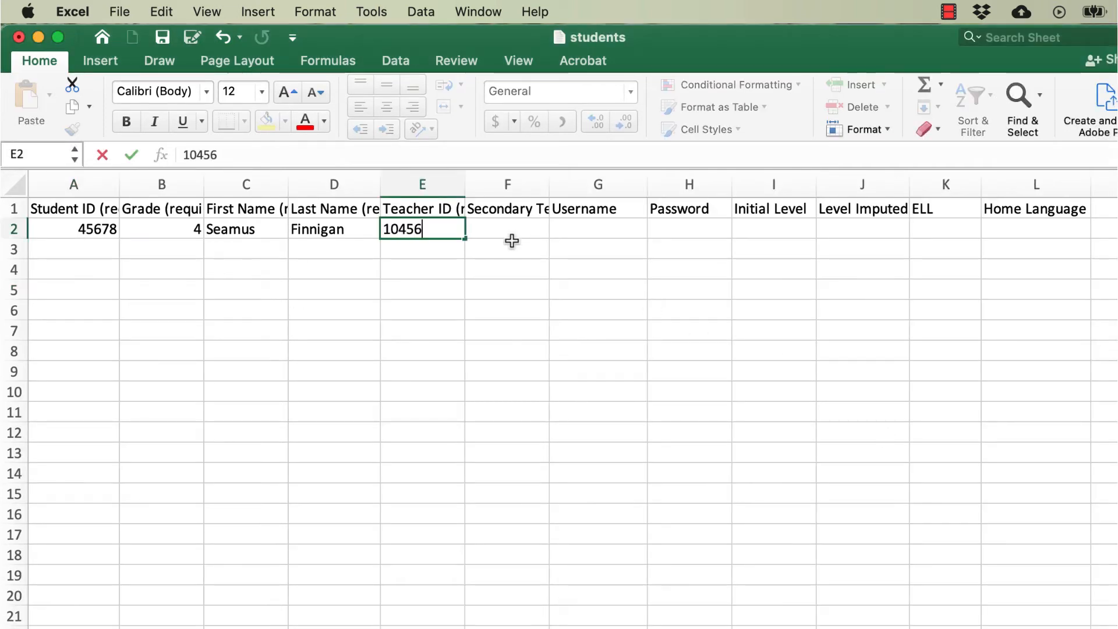
key(Tab)
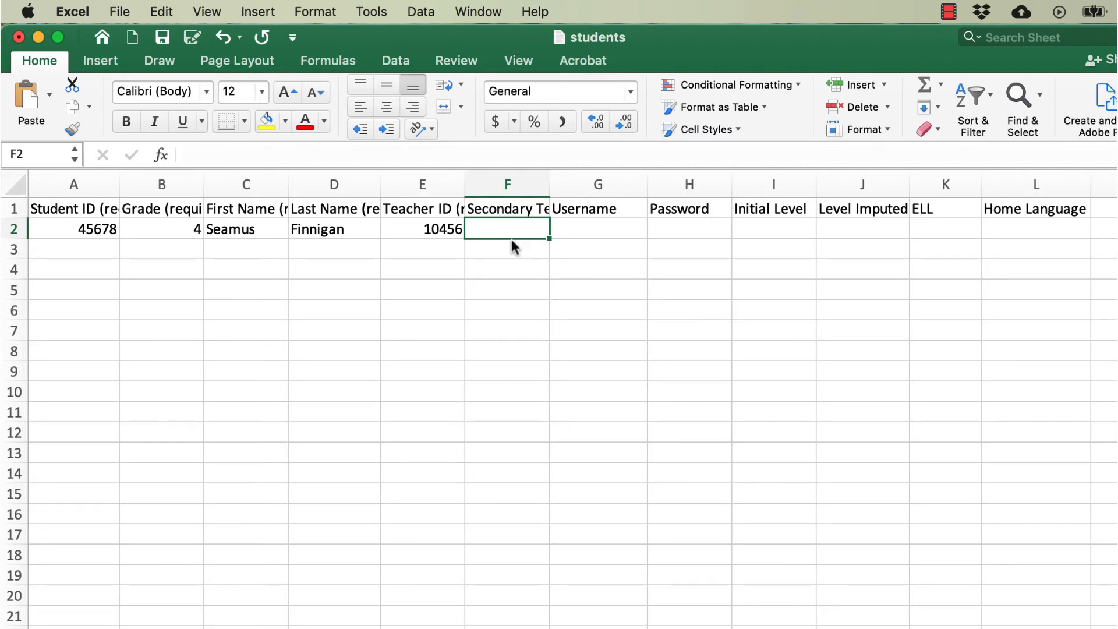
- Enter the student's username in G2 and the account password in H2, leaving Secondary Teacher blank
click(589, 235)
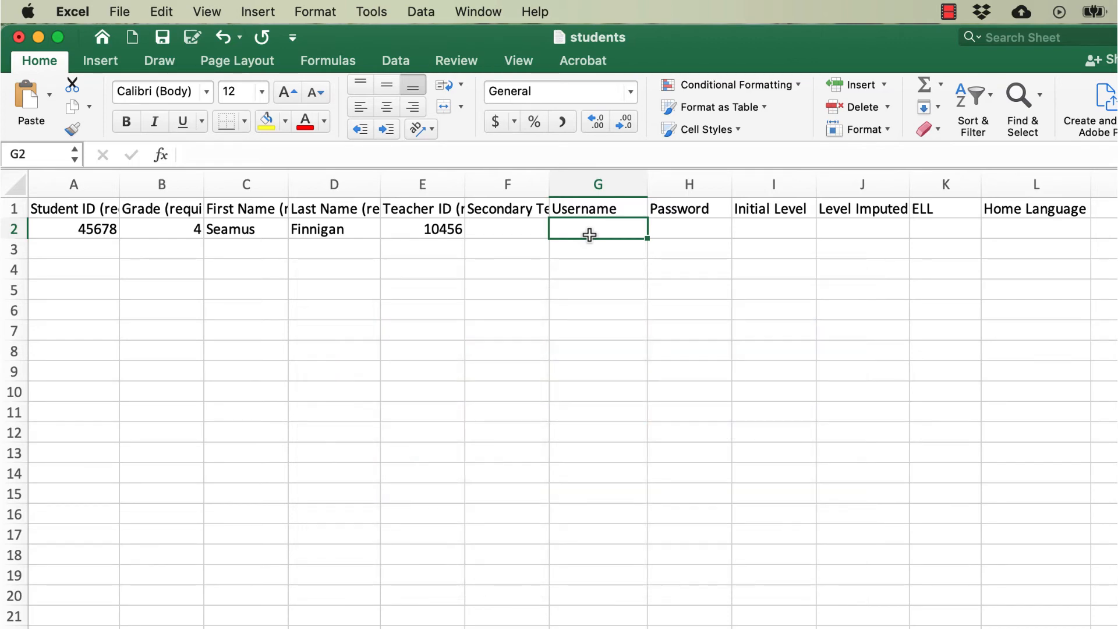
text(sfinniga)
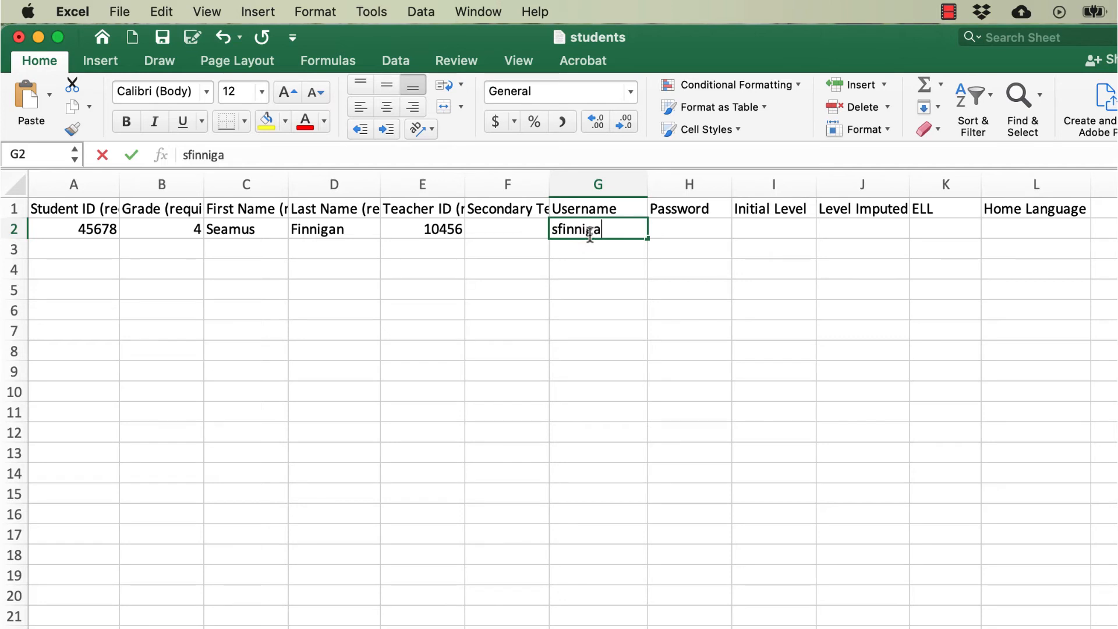
text(n)
key(Tab)
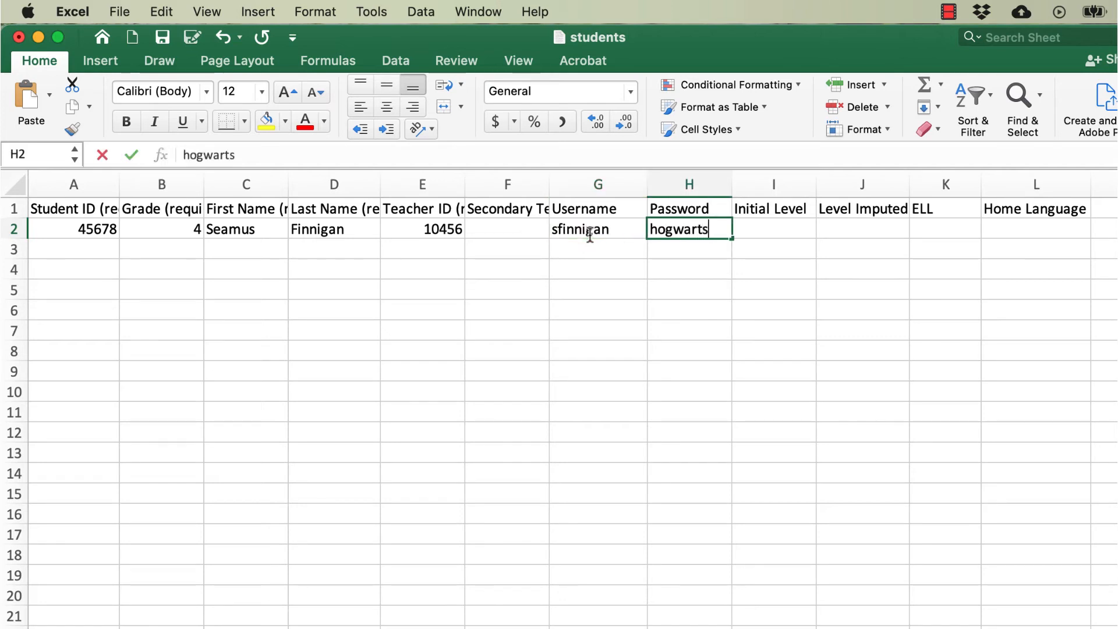
key(Tab)
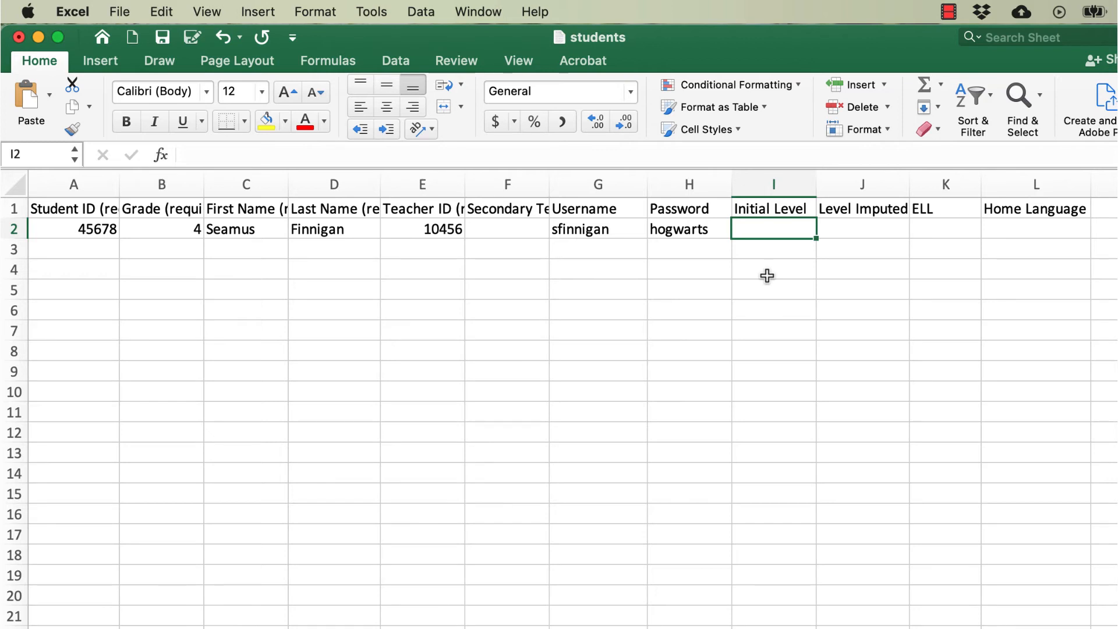
- Complete the student's row 2 with Initial Level T, ELL TRUE and Home Language code 1, leaving Level Imputed blank
text(T)
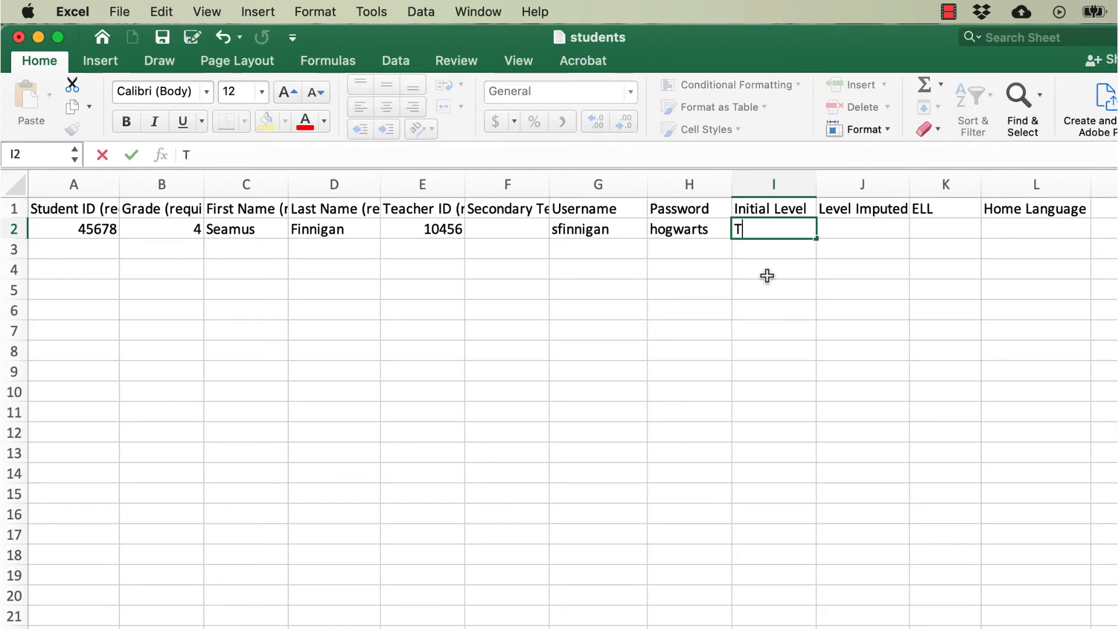
key(Tab)
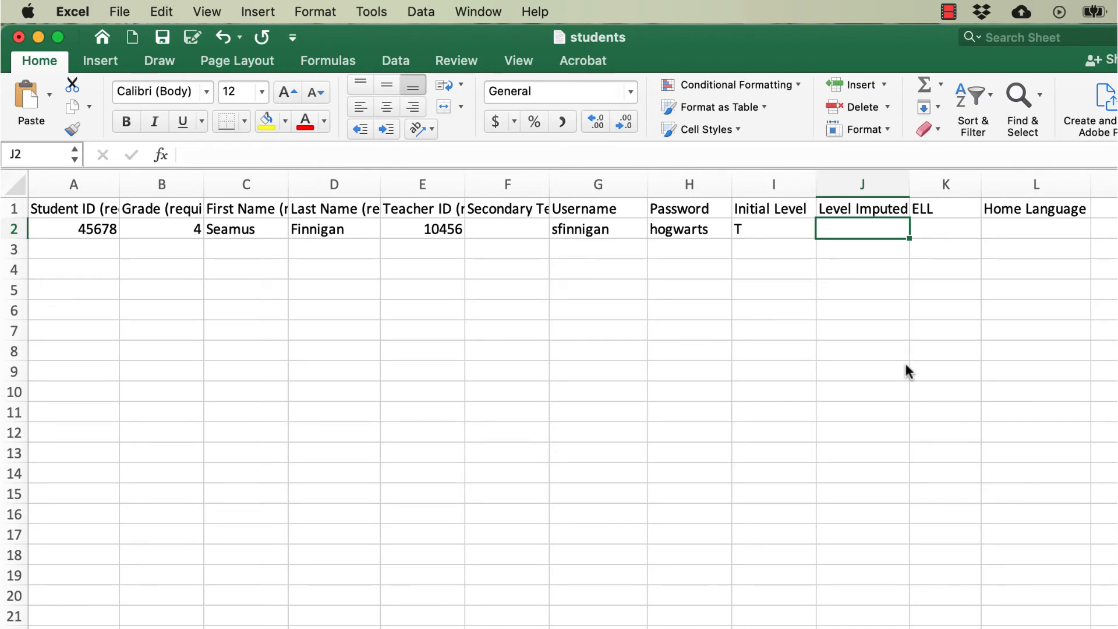
click(941, 236)
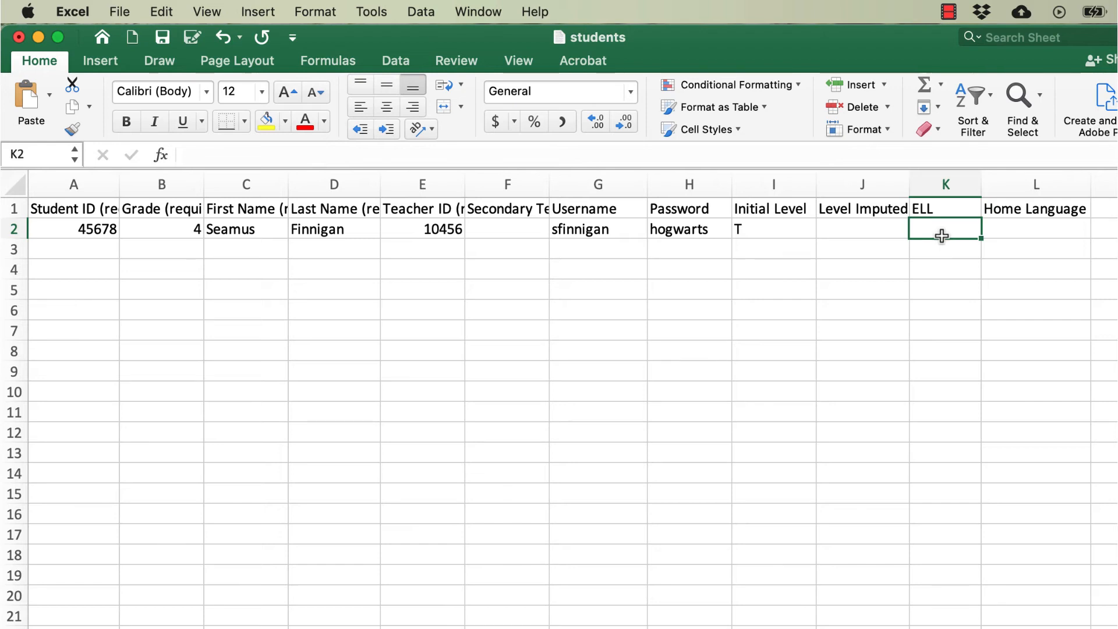
text(TRUE)
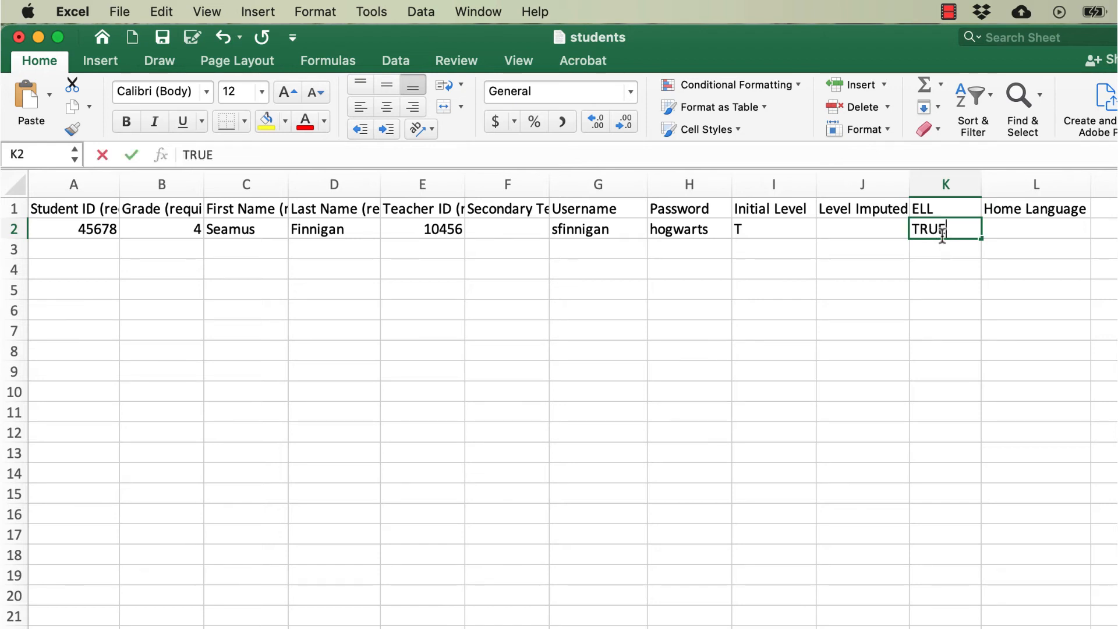
key(Tab)
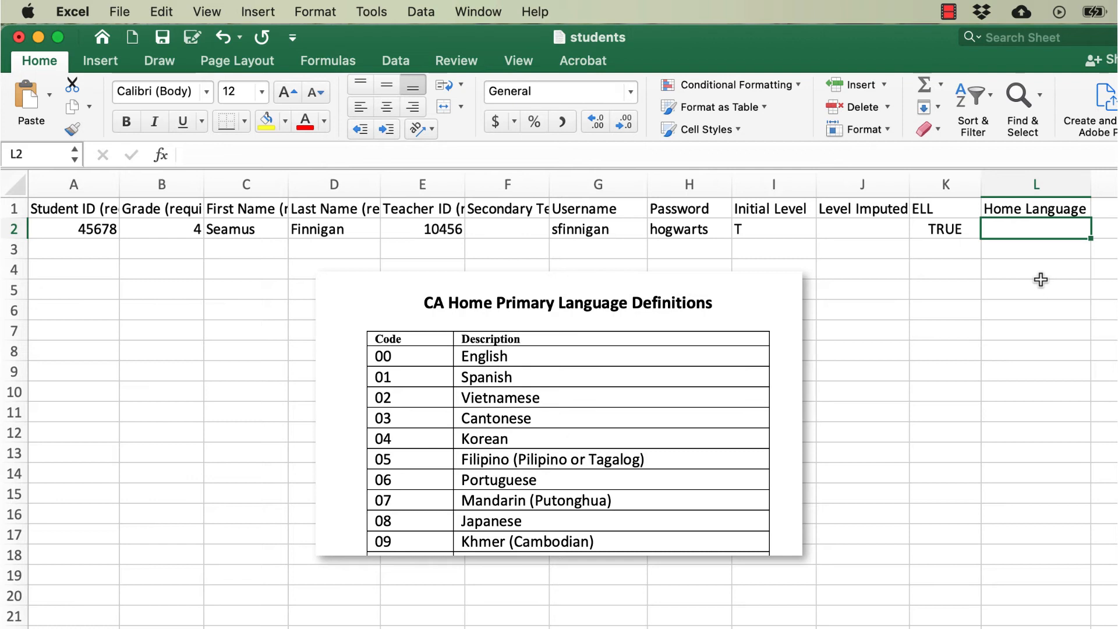
text(1)
key(Return)
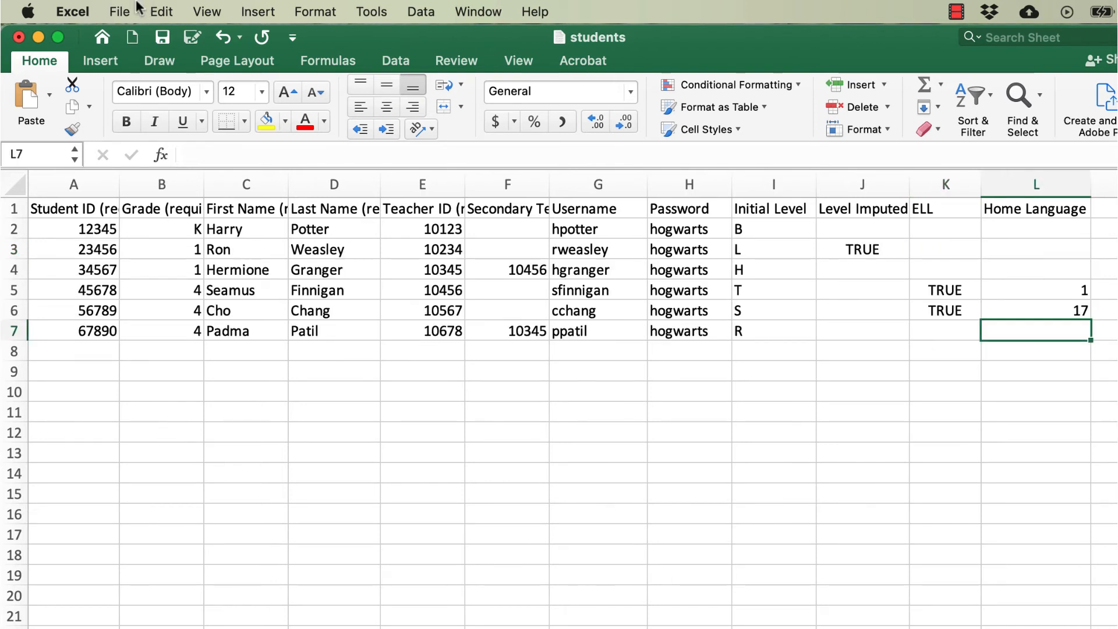
- Set the students file to save as Comma Separated Values (.csv) in the Rostering Files folder
click(119, 12)
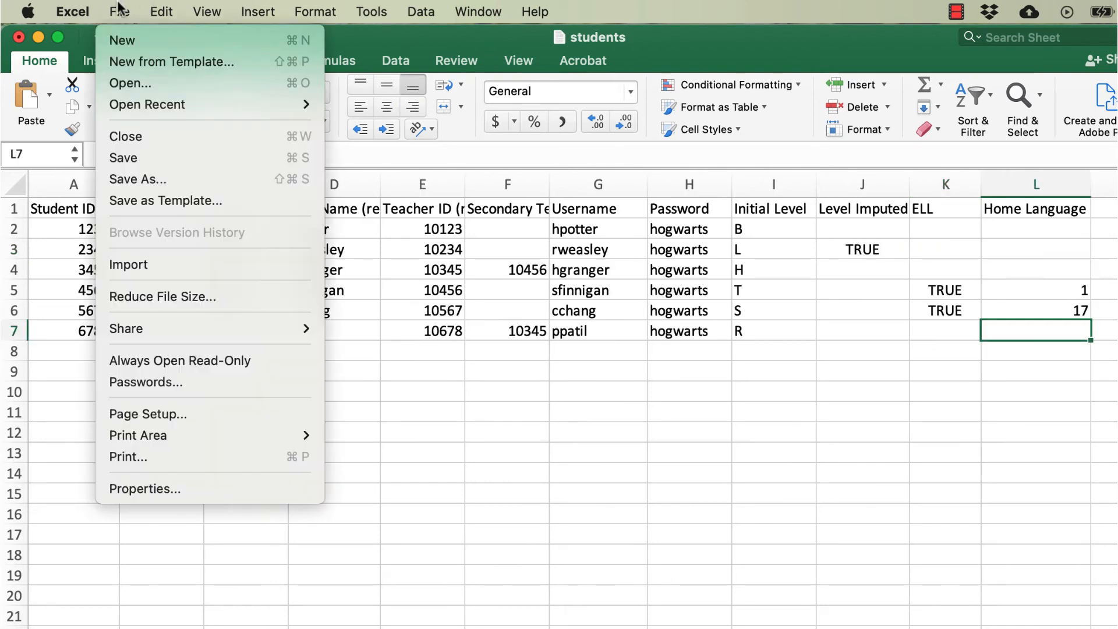
click(144, 176)
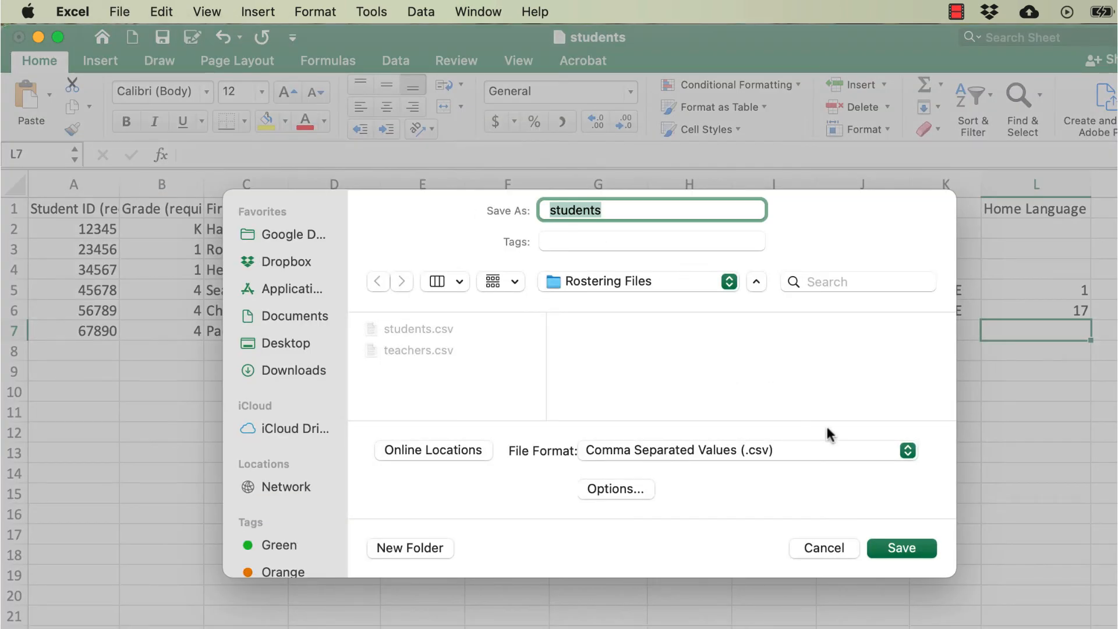
click(844, 451)
click(844, 453)
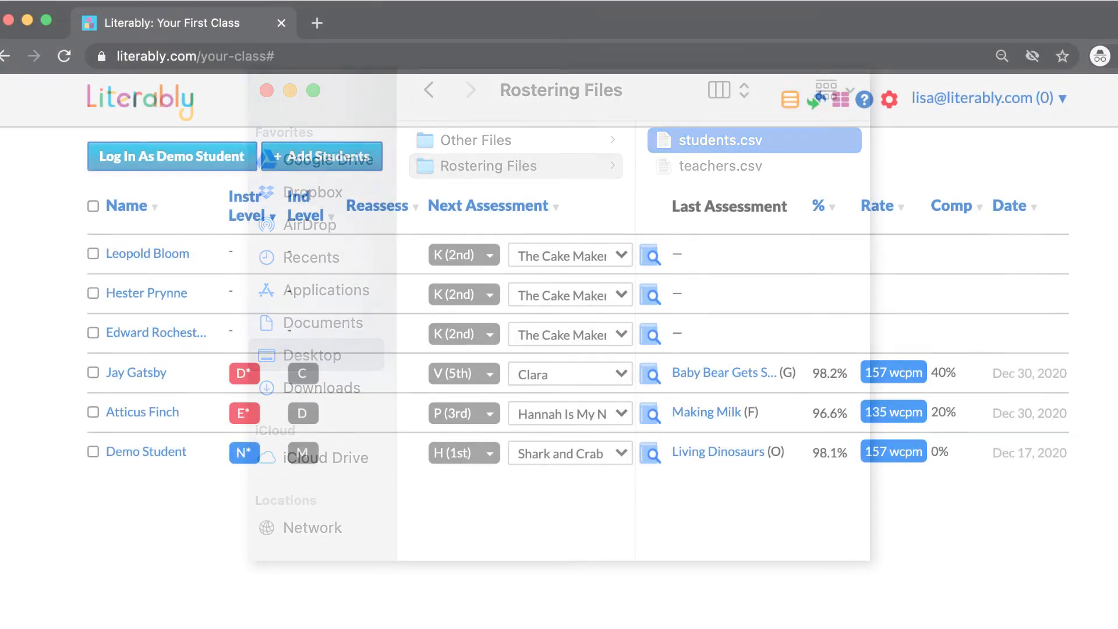
- Switch to Literably in the browser, open the Rostering dialog and bring up its file chooser
click(1063, 102)
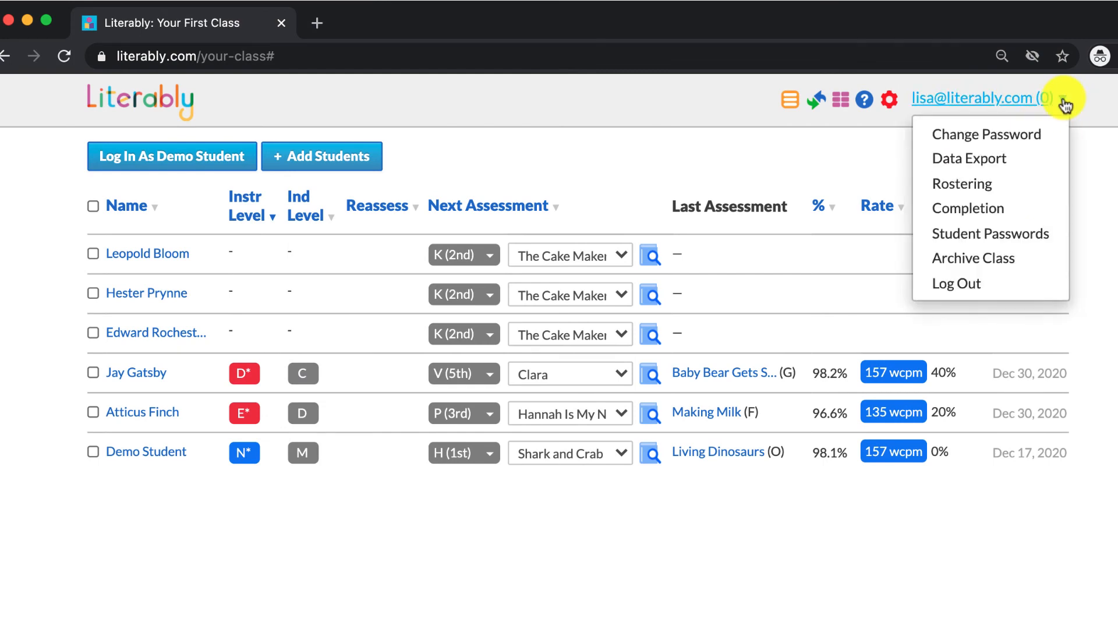
click(1030, 184)
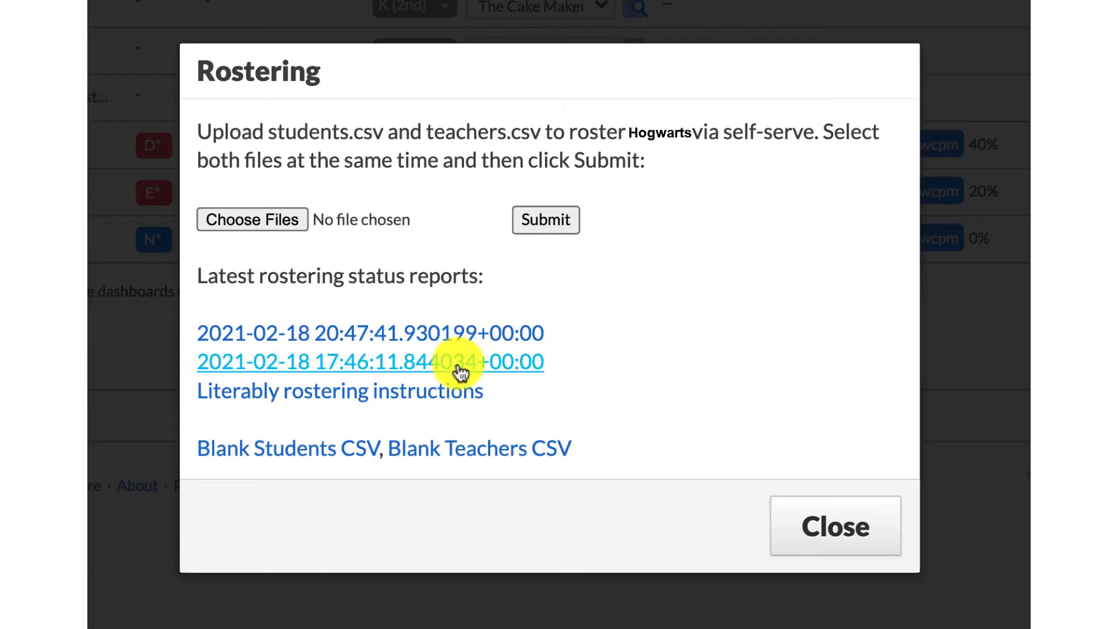
click(278, 222)
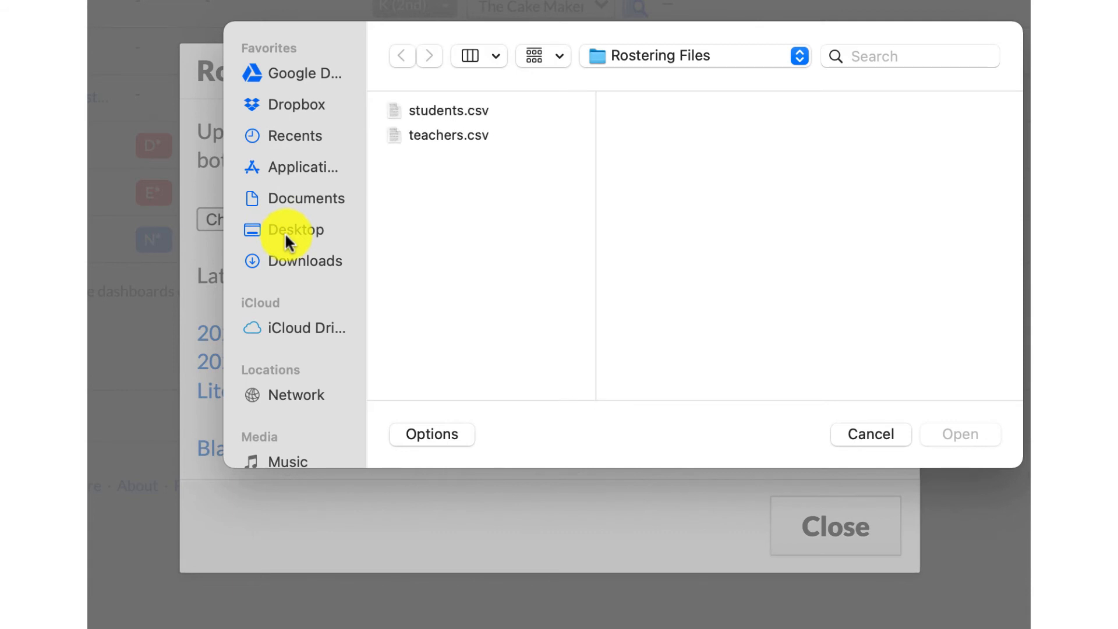
- Choose students.csv and teachers.csv together from the Rostering Files folder on the Desktop and submit them for rostering
click(285, 241)
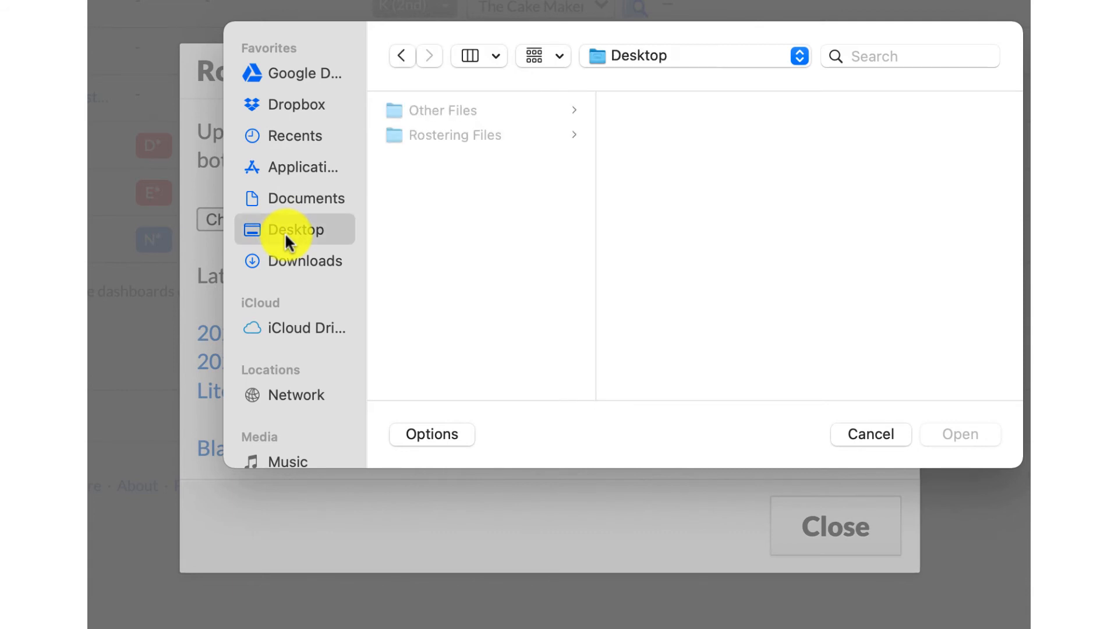
click(447, 135)
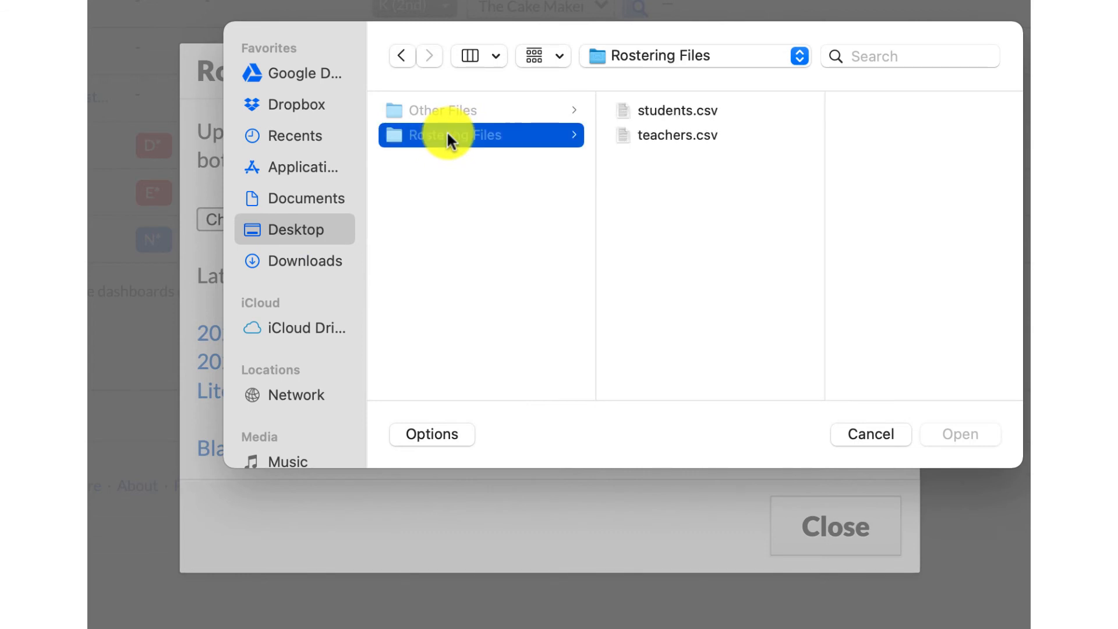
click(669, 109)
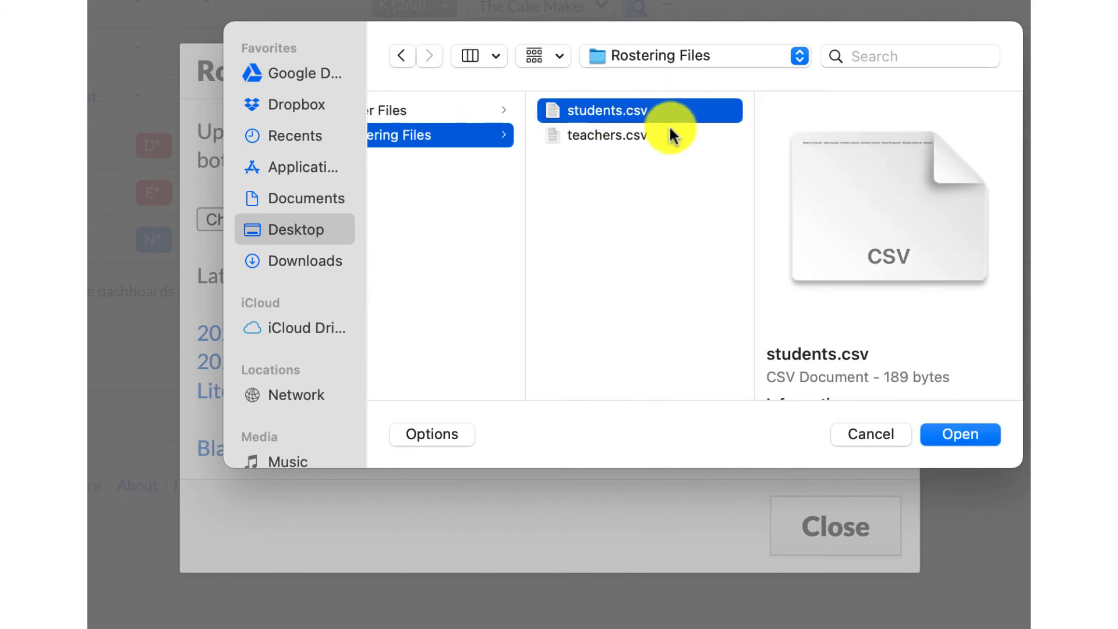
shift+click(618, 138)
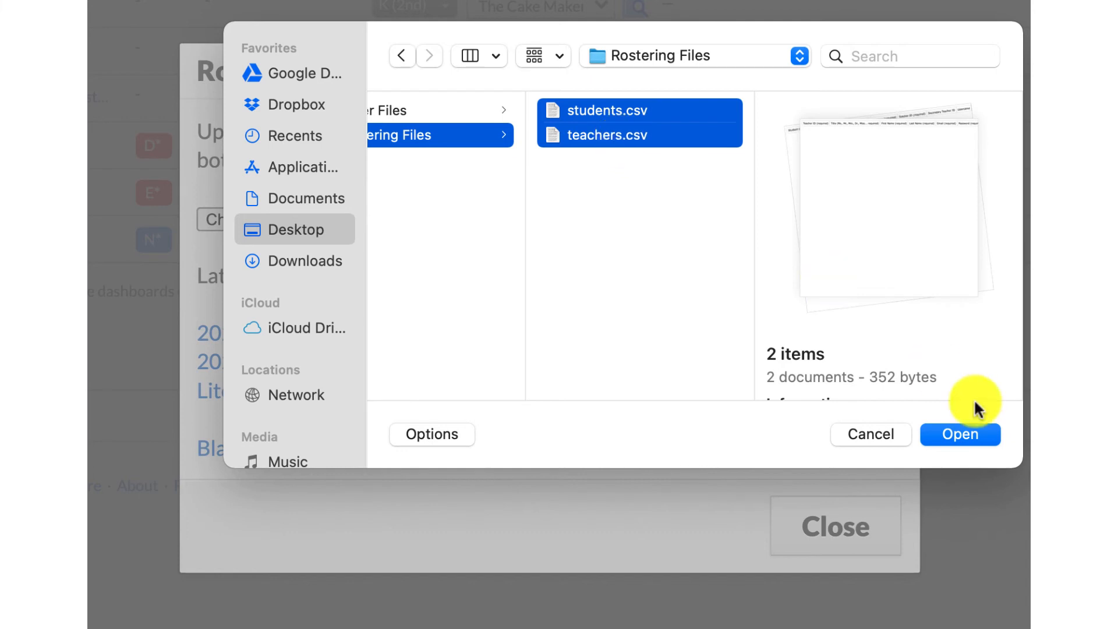
click(977, 434)
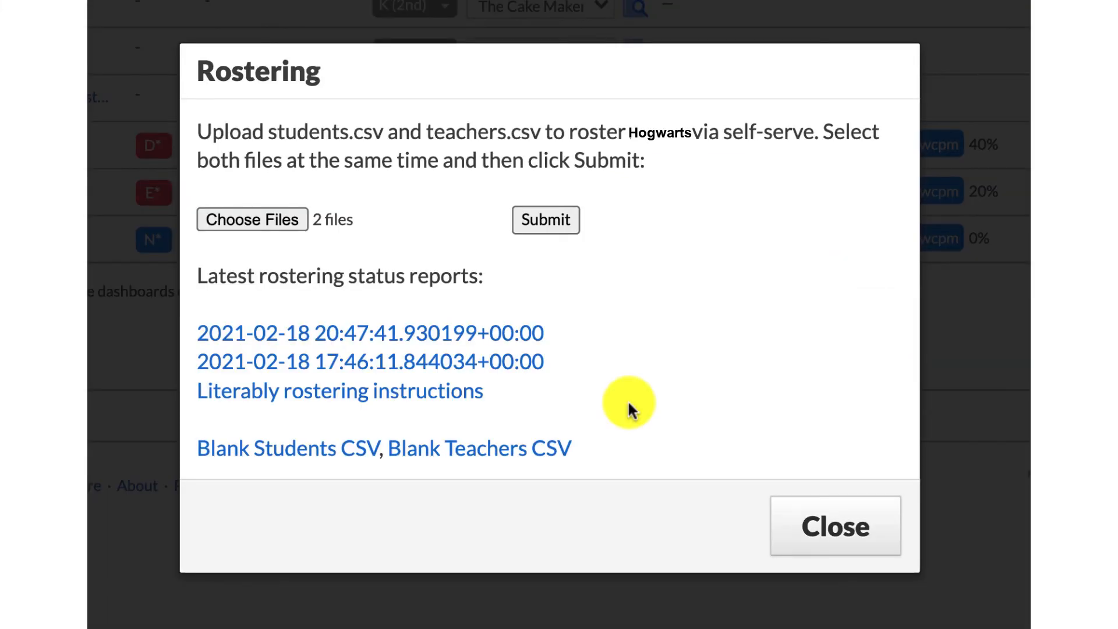
click(554, 227)
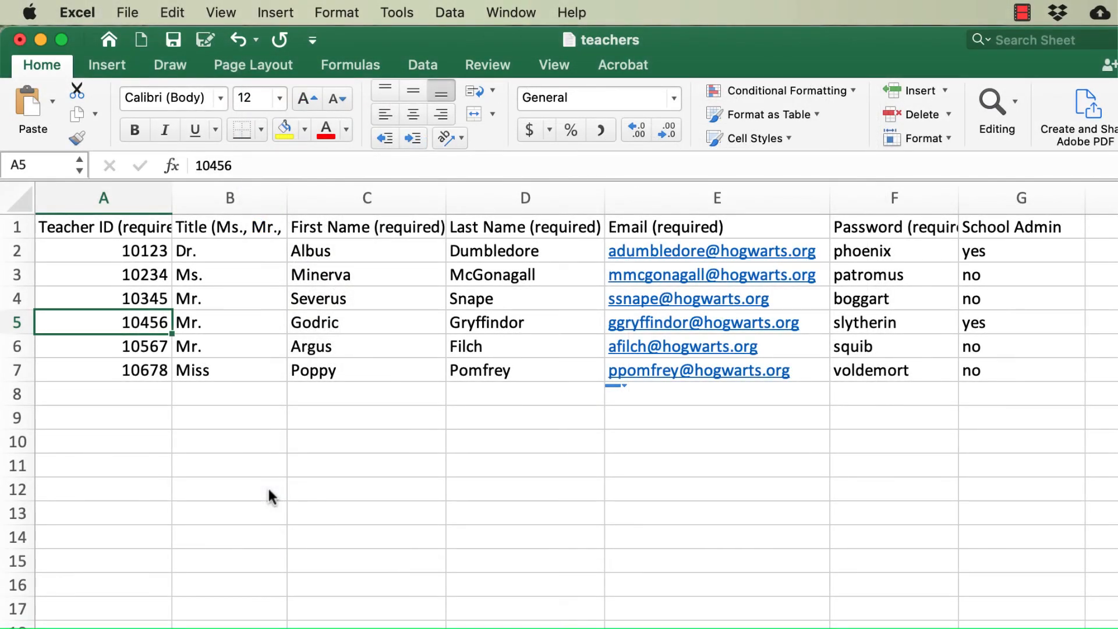
- In the teachers workbook in Excel, delete the entire row 4 teacher record
click(19, 299)
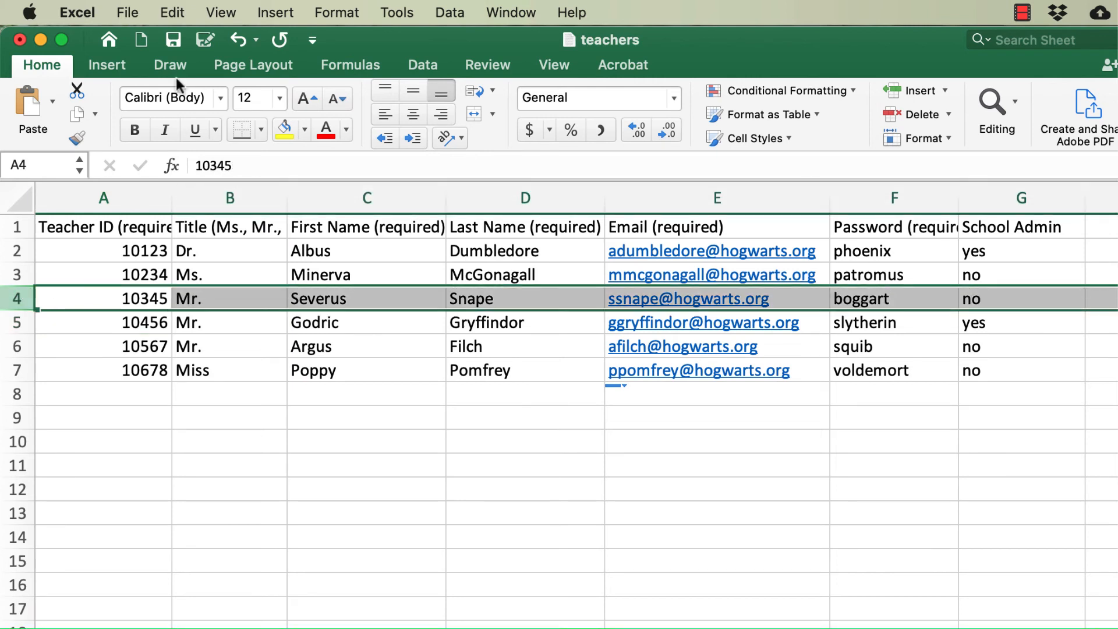
click(171, 12)
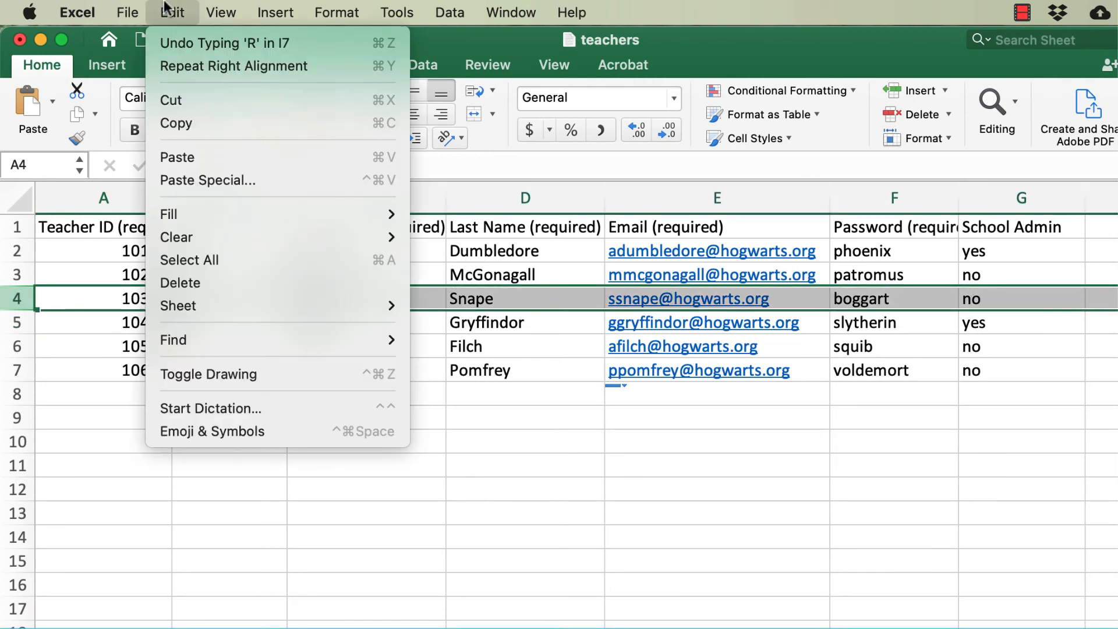
click(191, 284)
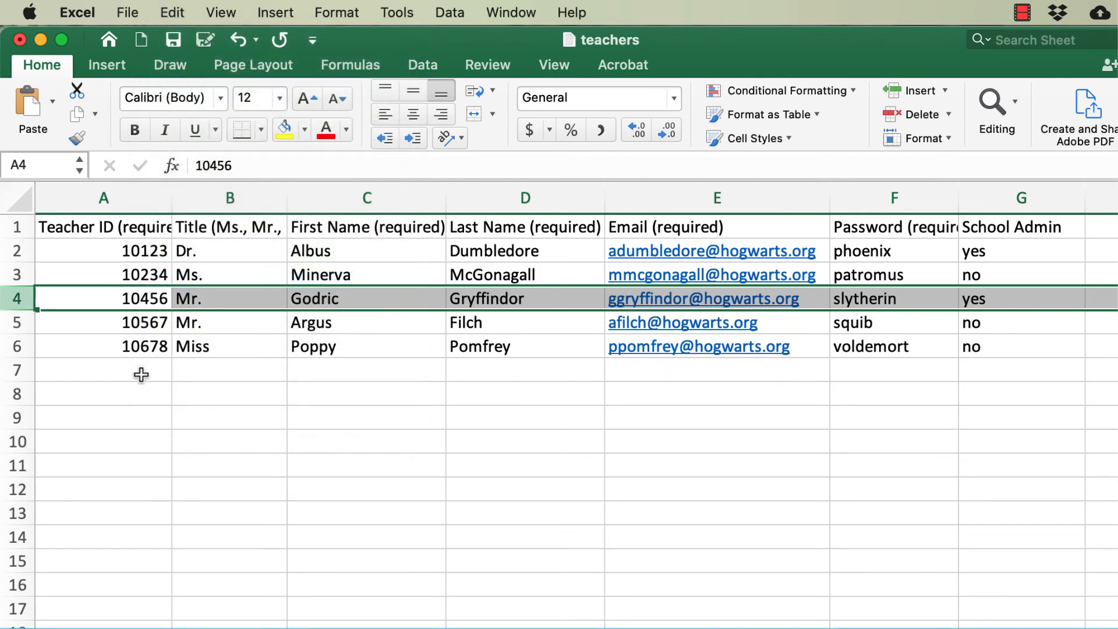
- Start a new teacher record in row 7 with the teacher's ID in A7 and the title Ms. in B7
click(141, 374)
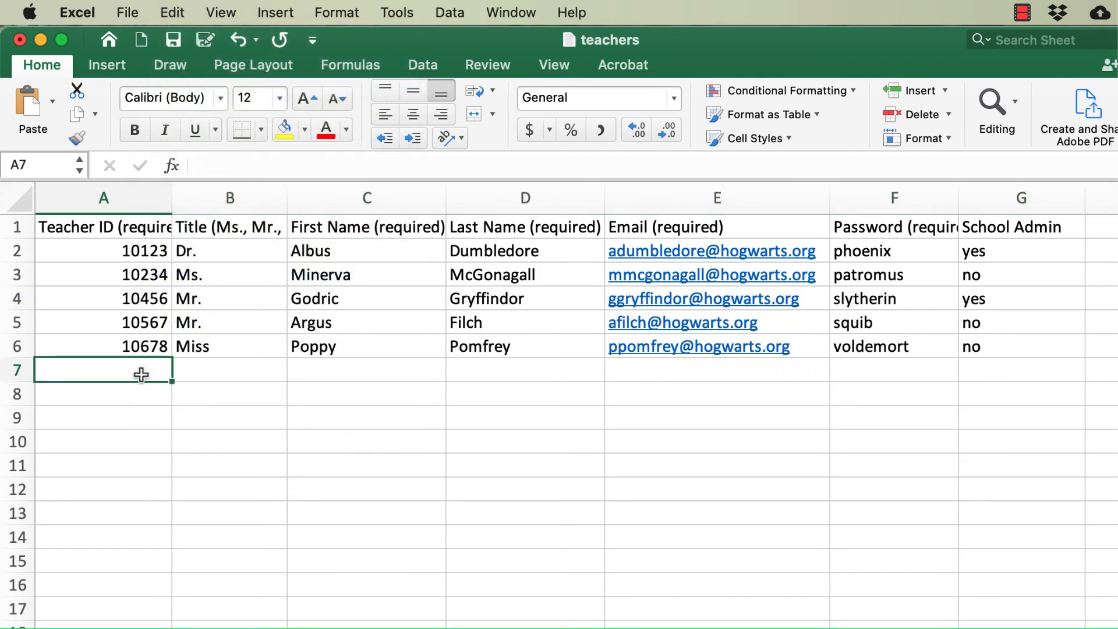
text(10789)
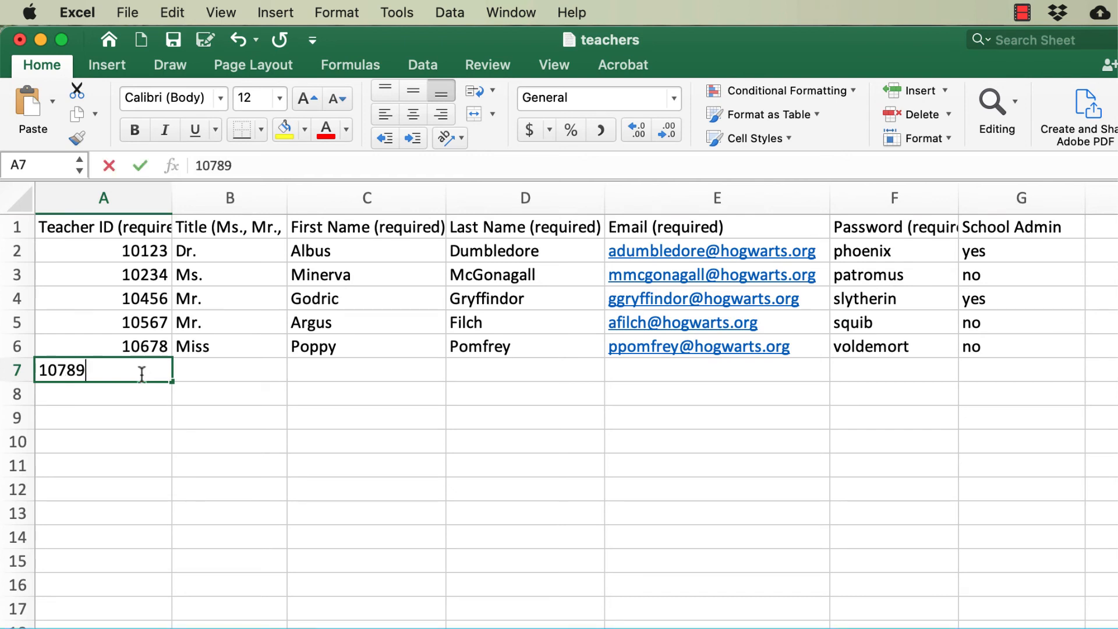
key(Tab)
text(Ms.)
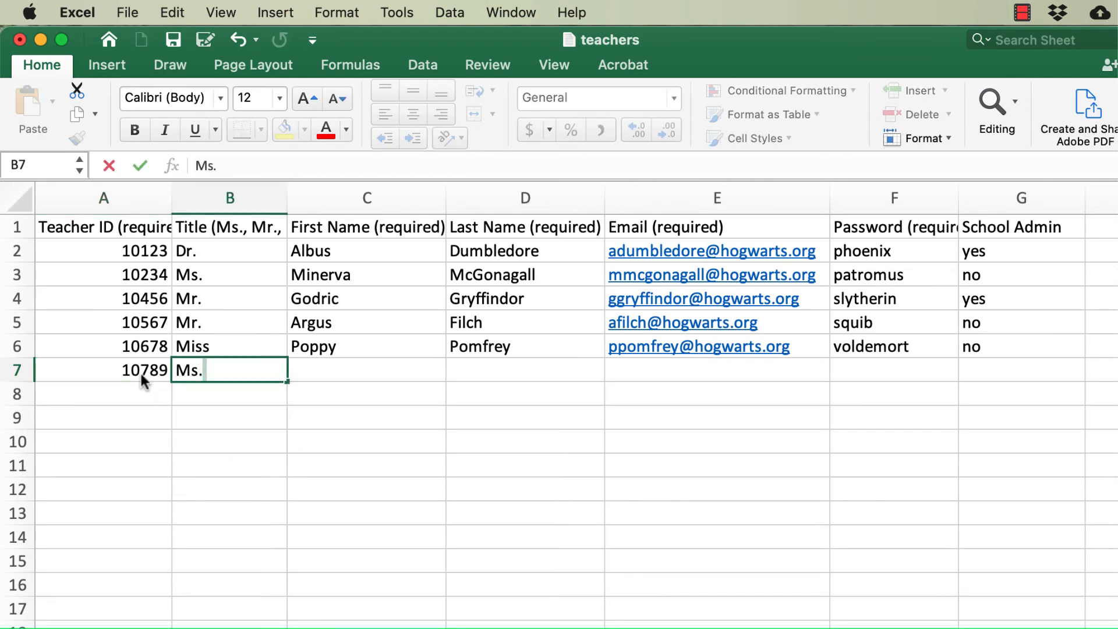
- Enter the new teacher's first and last name in C7 and D7 and the teacher's email address in E7
key(Tab)
text(Pomona)
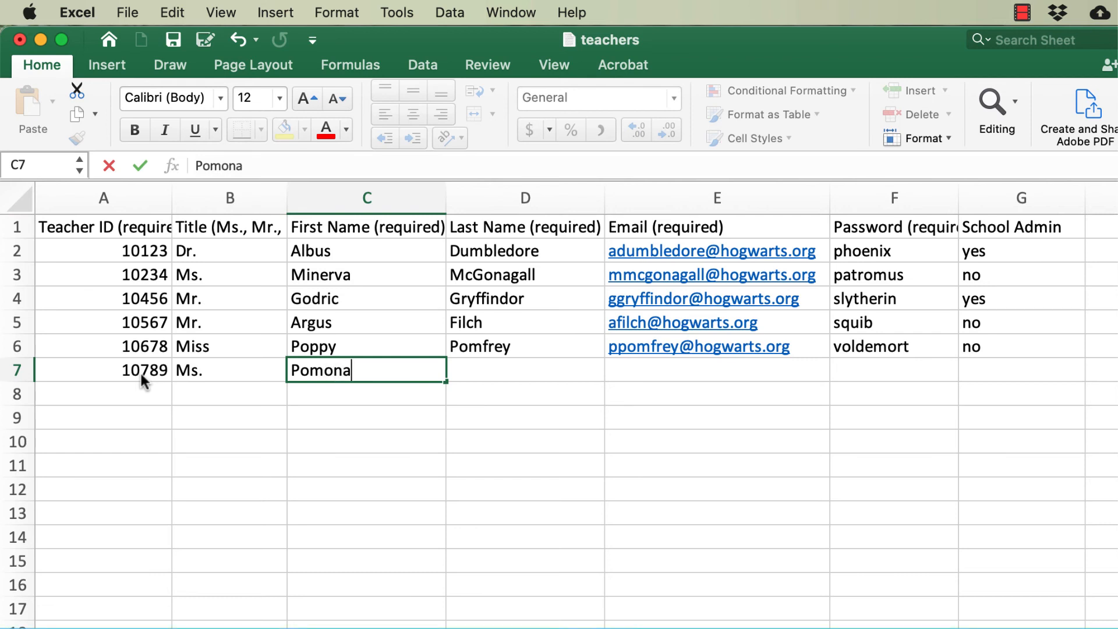
key(Tab)
text(Sprout)
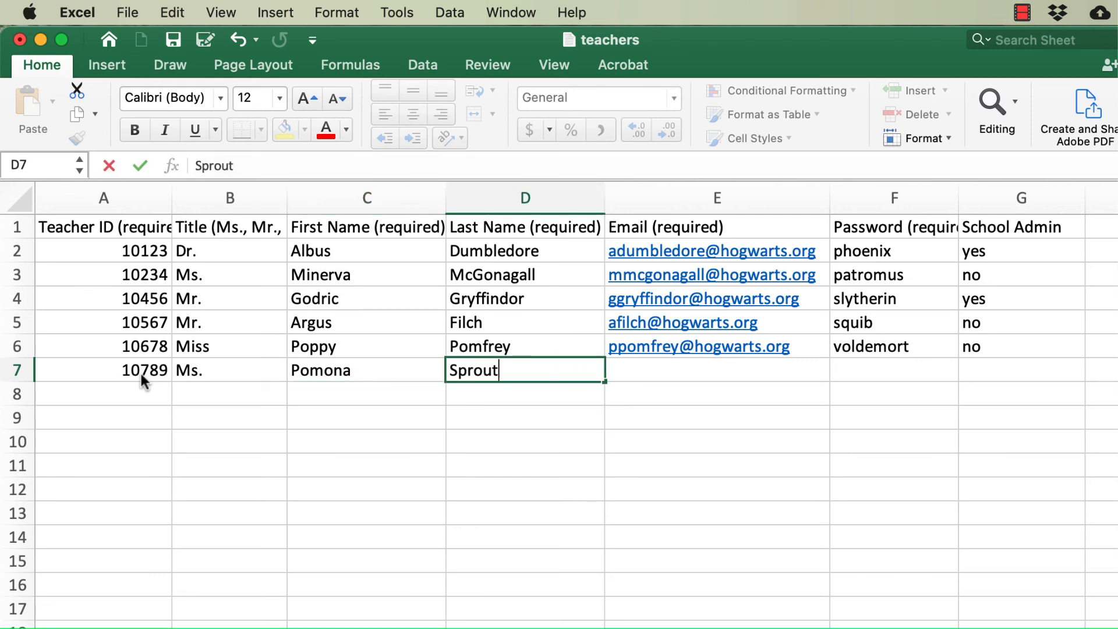
key(Tab)
text(p)
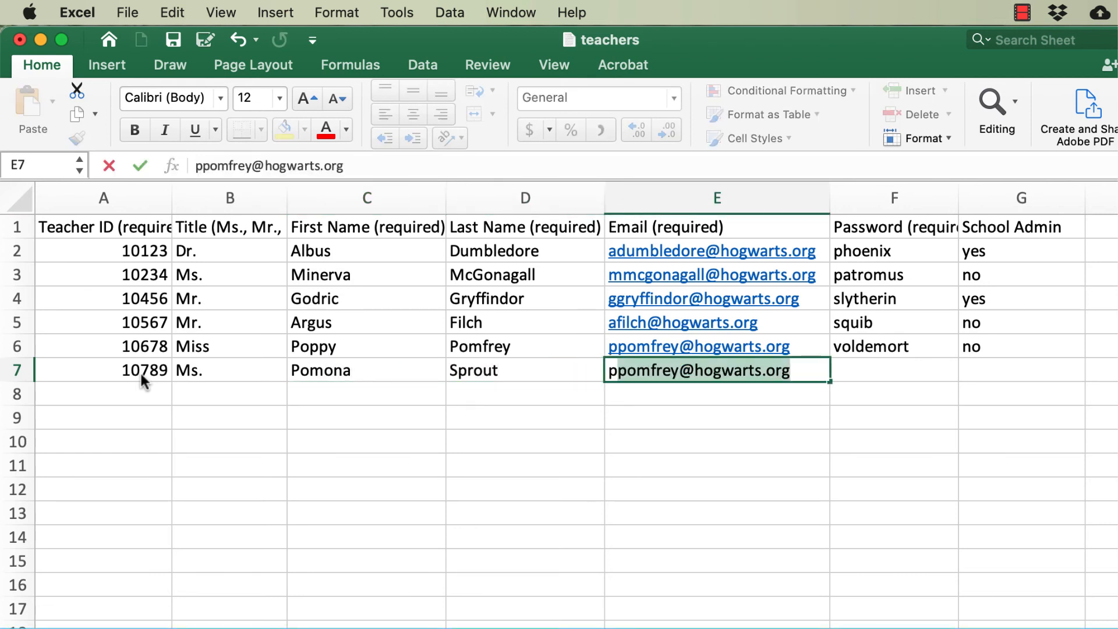
text(sprout@)
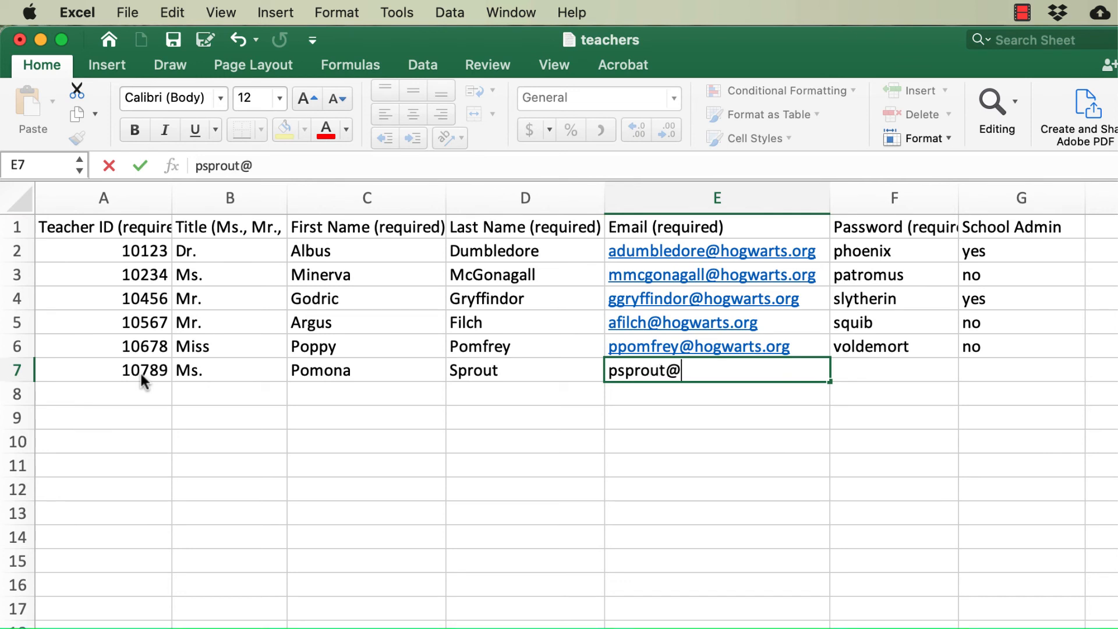
text(hogwarts.org)
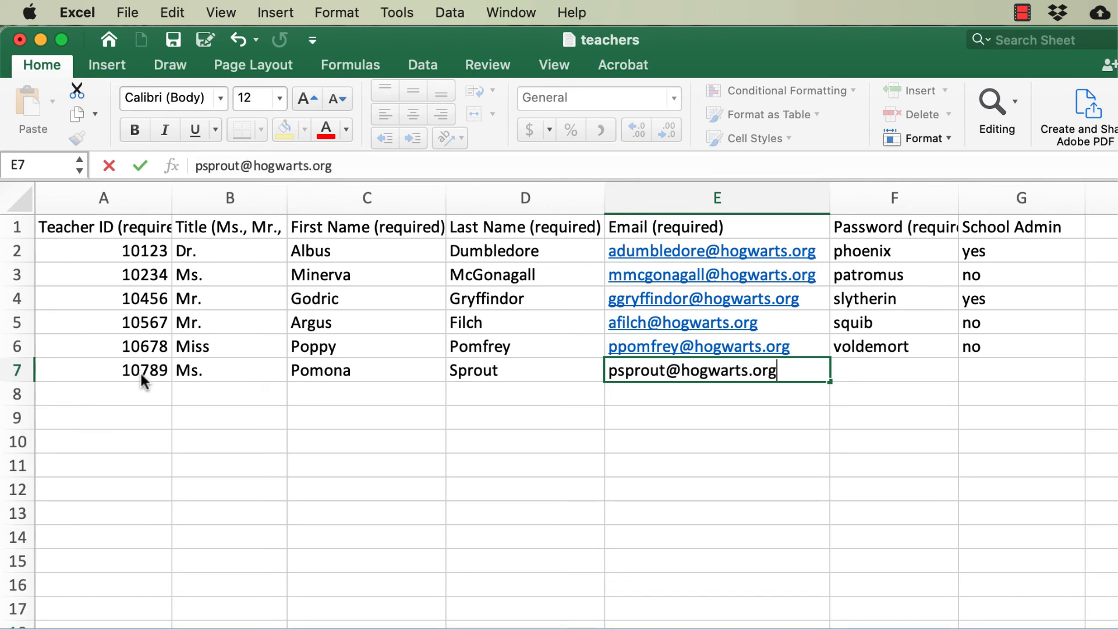
- Enter the new teacher's account password in F7 and set School Admin to no in G7
key(Tab)
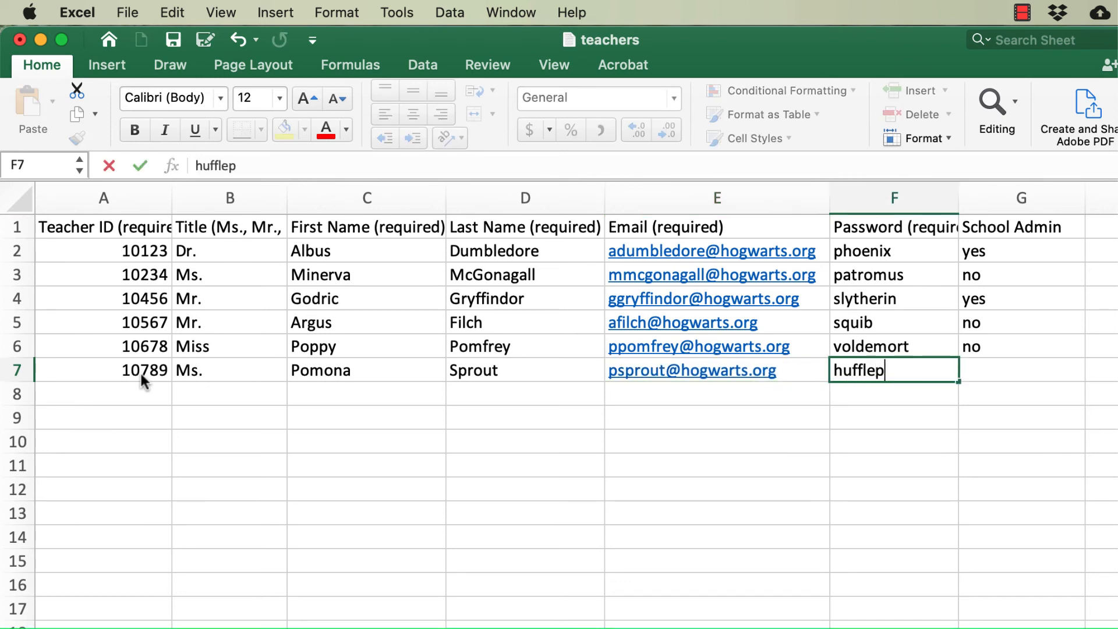
key(Tab)
text(no)
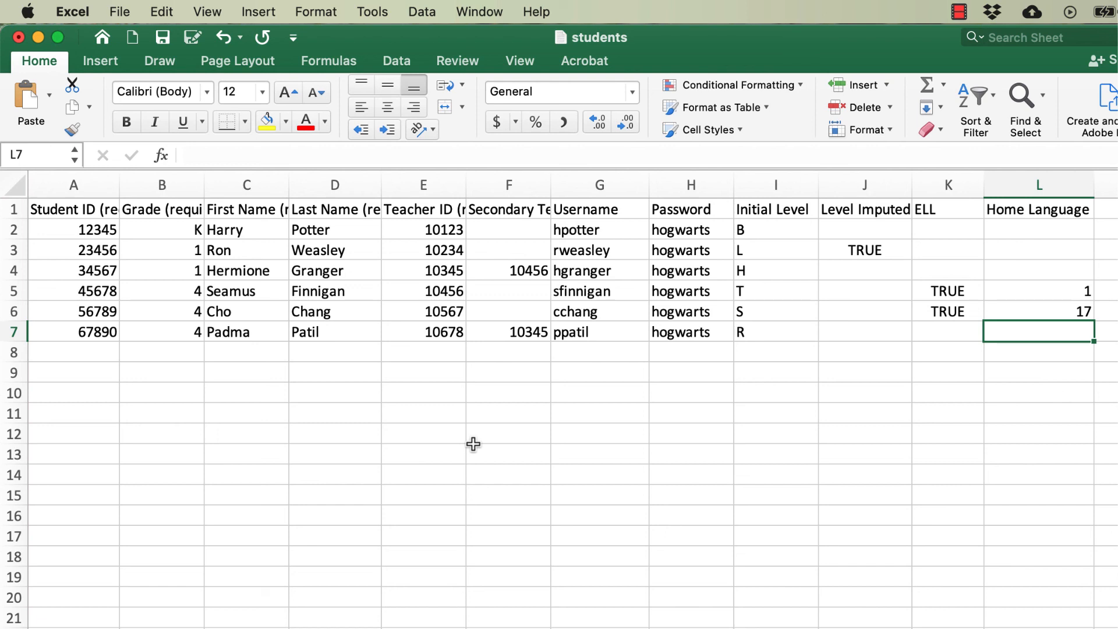
- In the students workbook, set the Teacher ID in E3 to that of the teacher in row 6 of the teachers workbook, and check that teacher's record
click(452, 253)
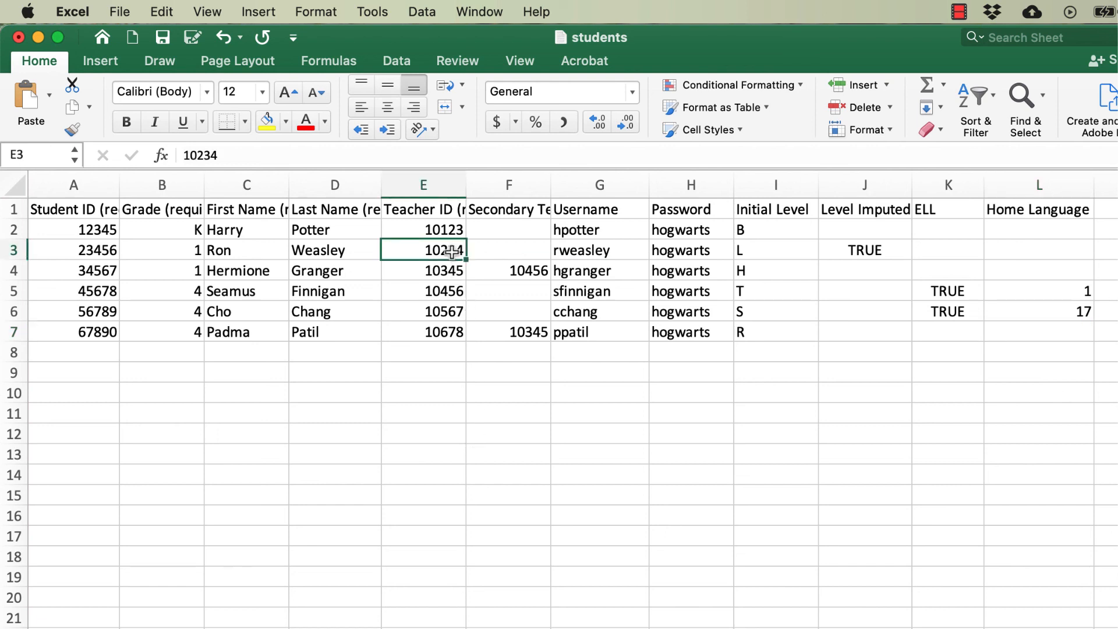
text(10678)
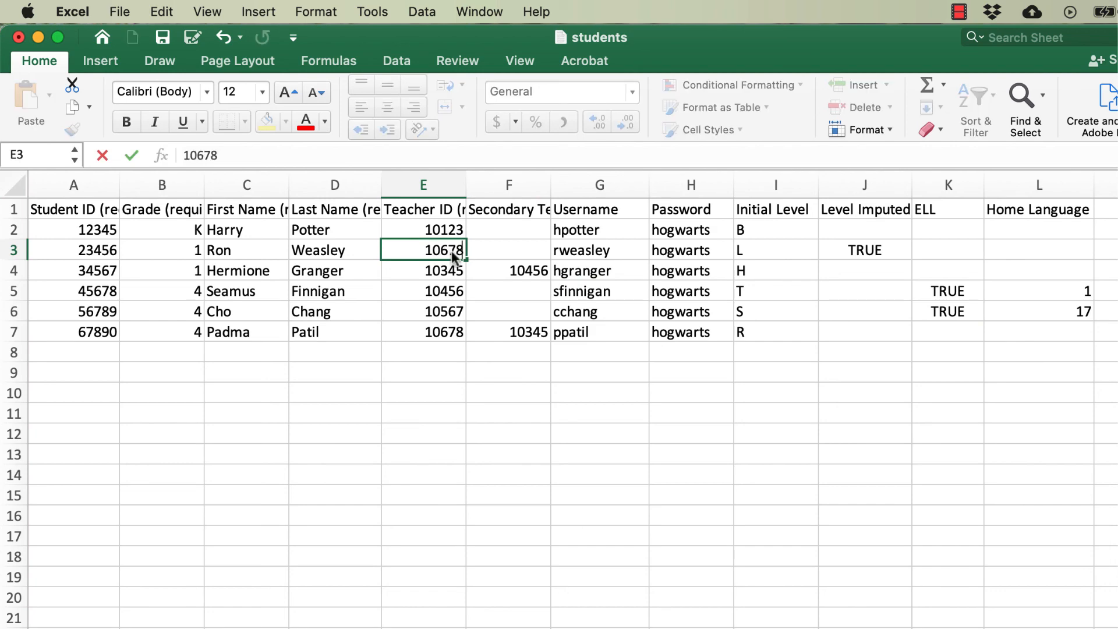
key(Return)
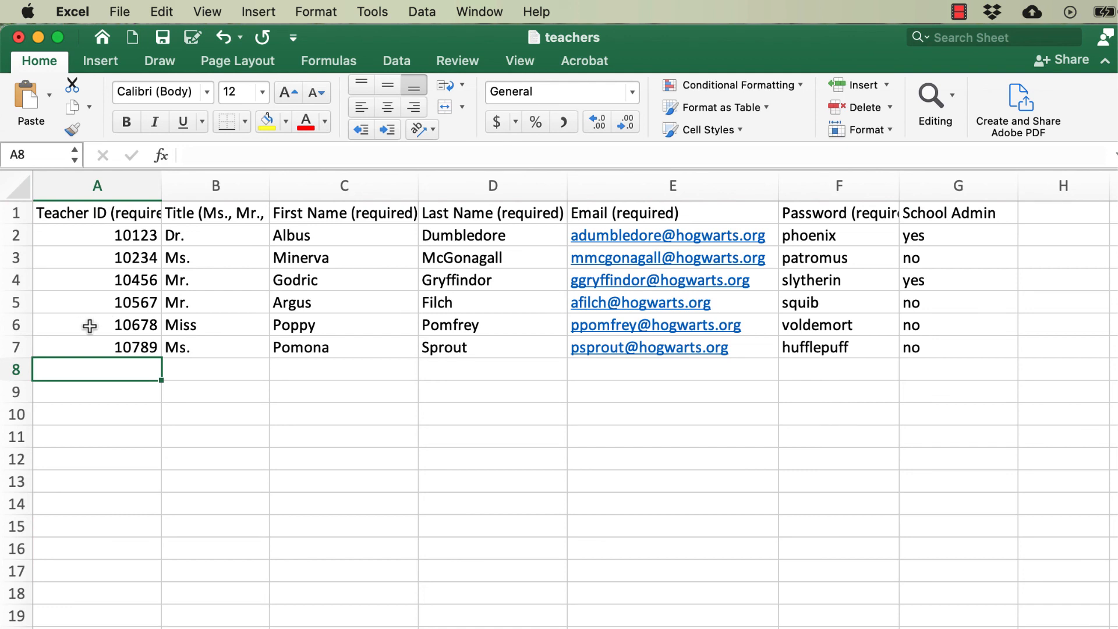
drag(89, 324, 460, 325)
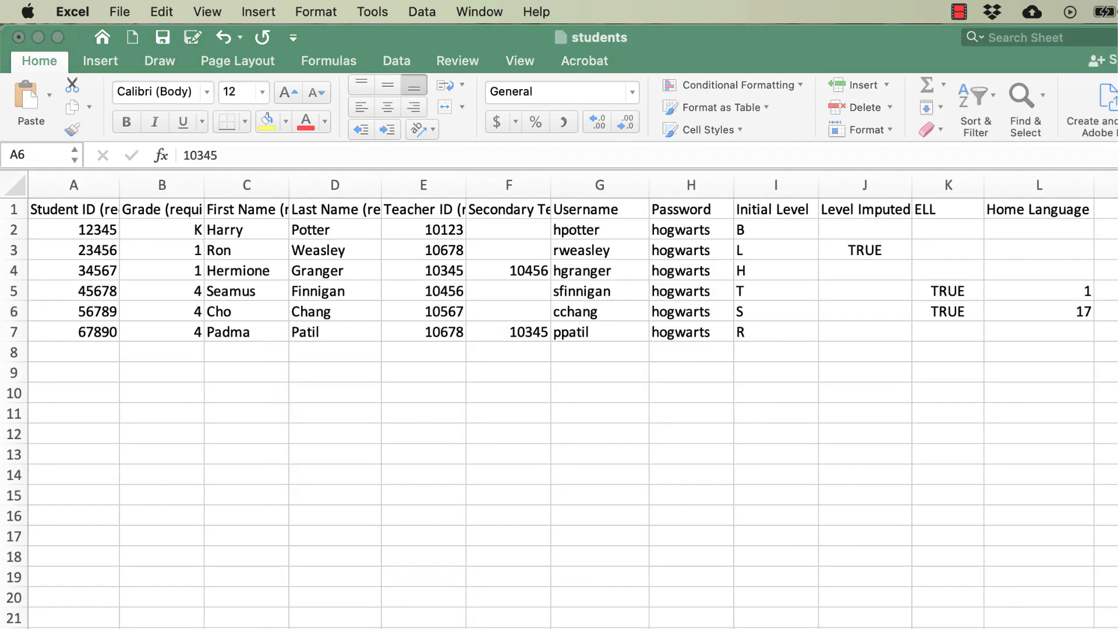
- Save the updated students workbook under its existing file name
click(424, 271)
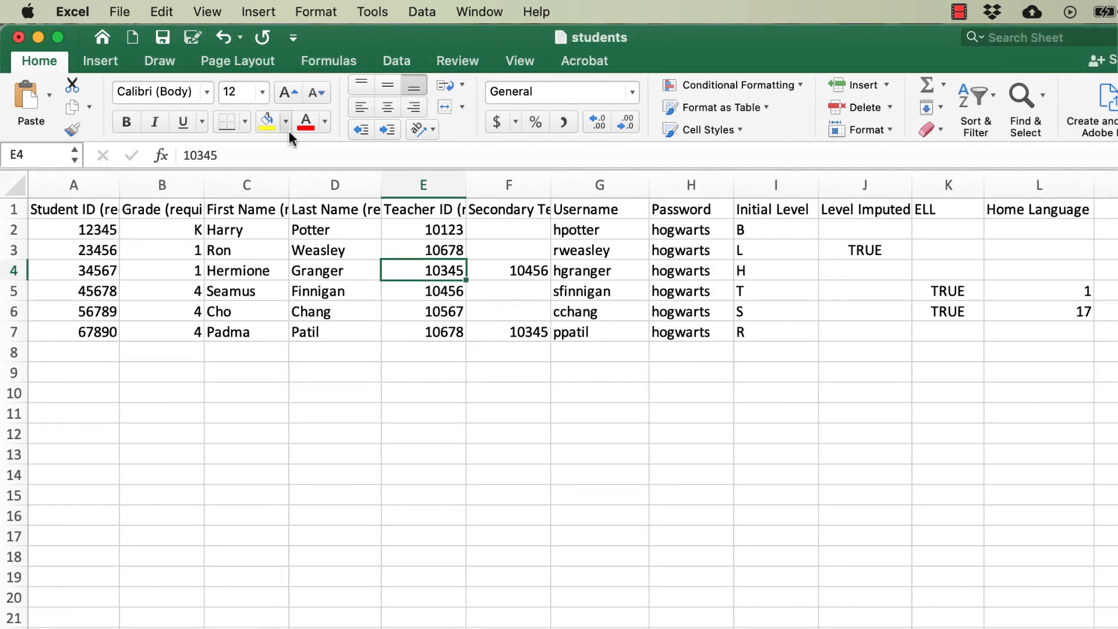
click(119, 13)
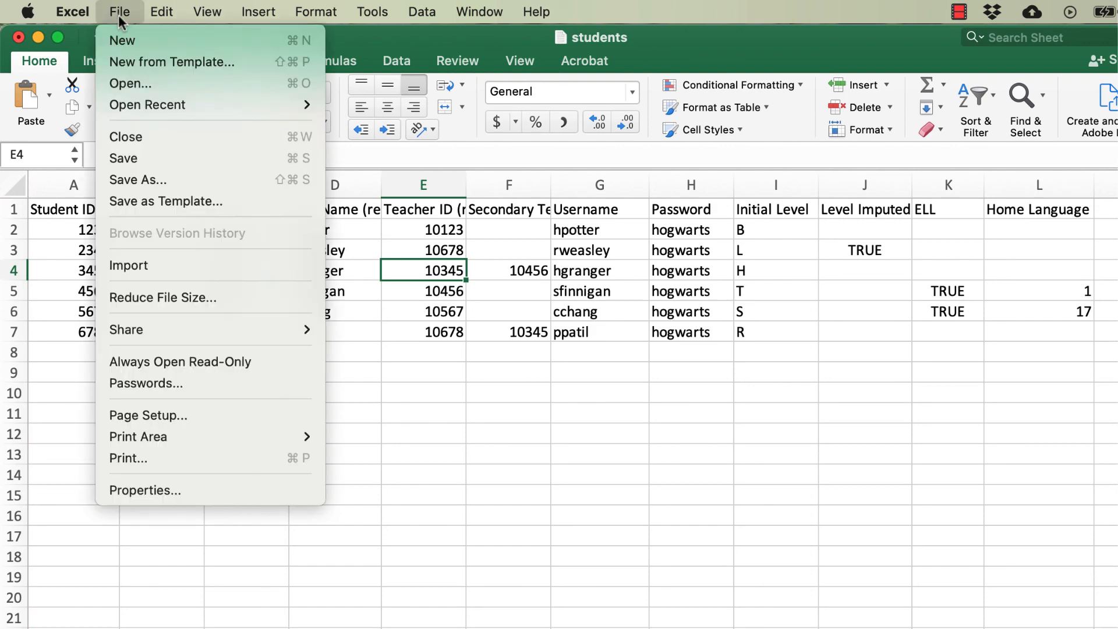
click(149, 159)
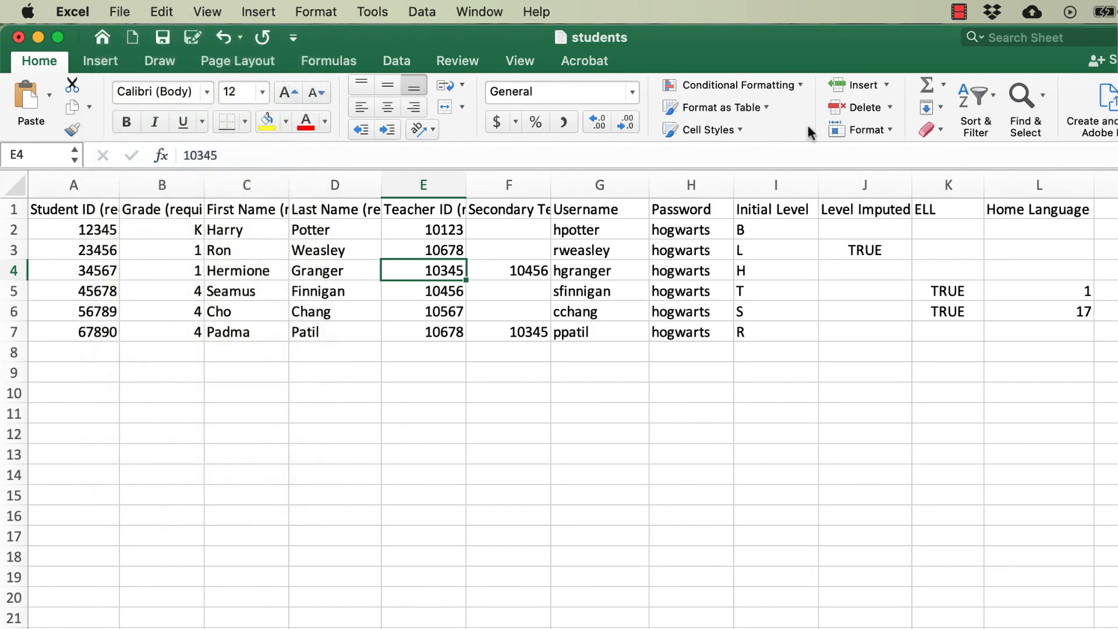